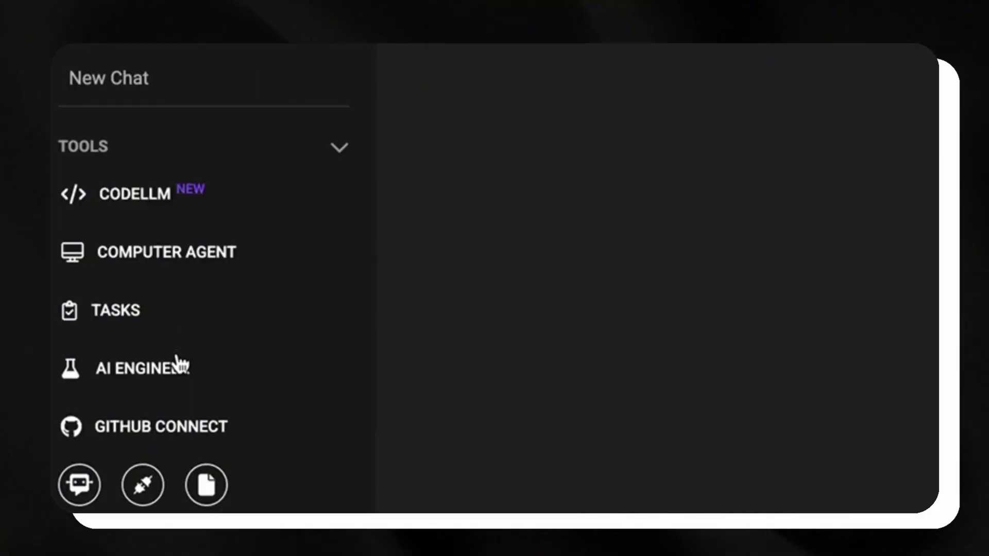
Open AI Engineer, start creating a custom chatbot, and browse the list of available bots.
left_click(176, 364)
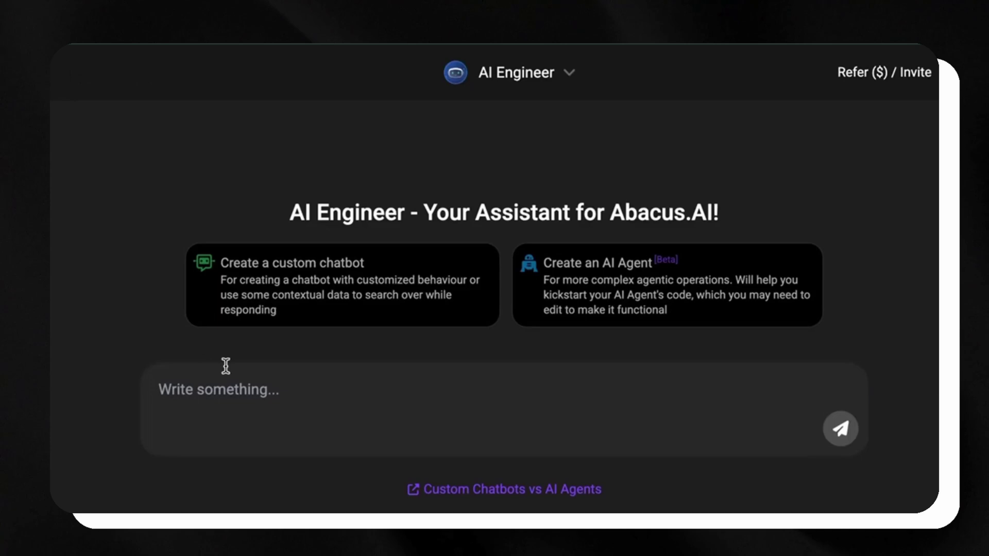
left_click(409, 303)
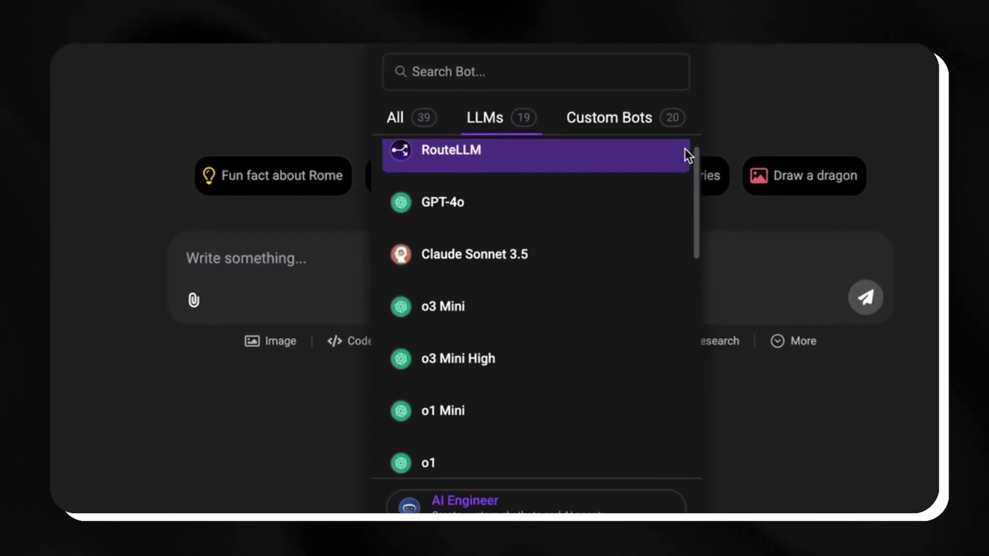
scroll(684, 150, "down", 3)
scroll(701, 146, "down", 4)
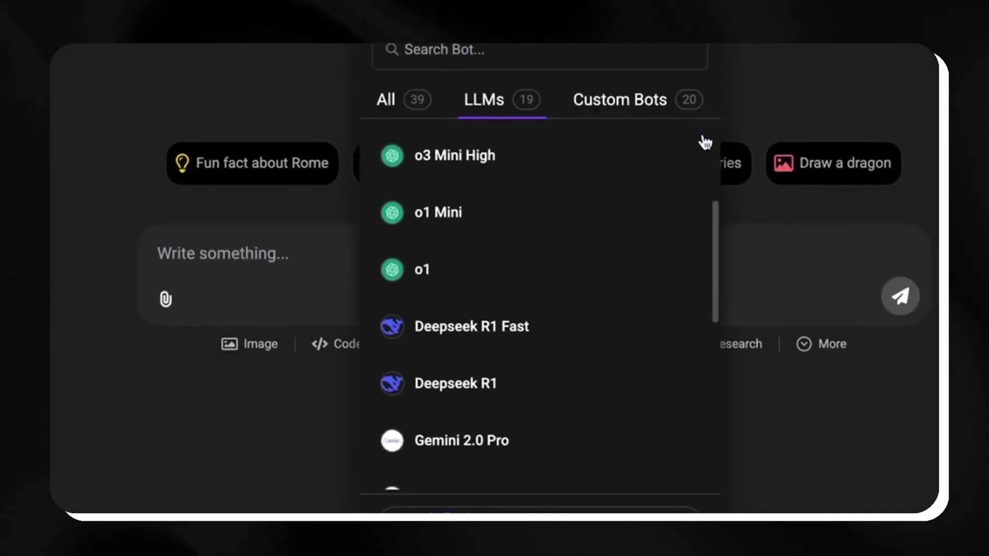
scroll(718, 132, "down", 3)
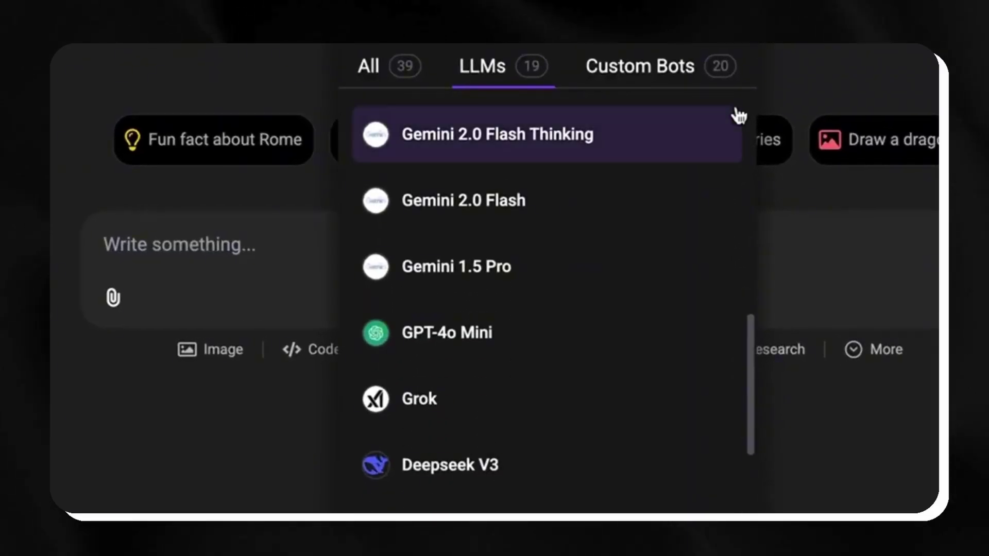
scroll(735, 116, "down", 2)
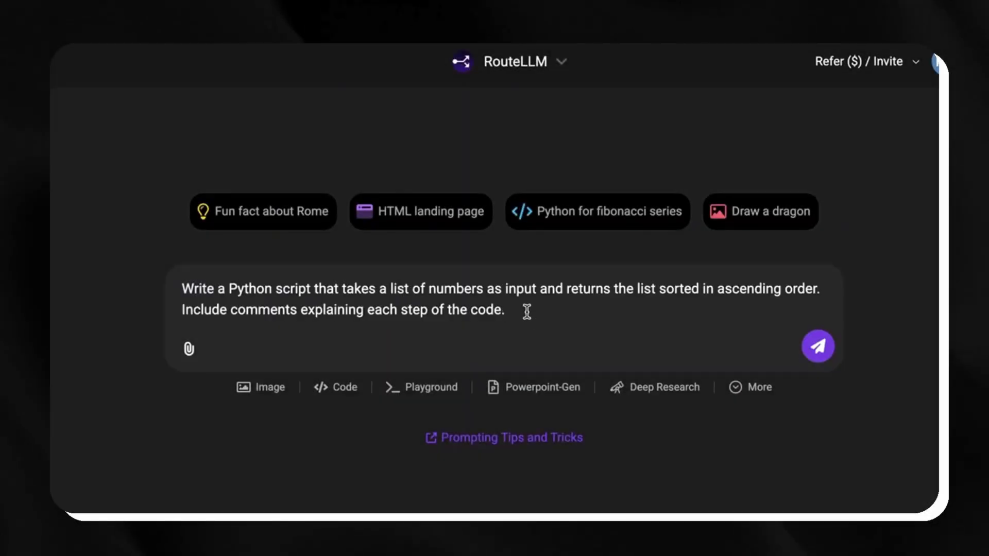
Send the Python sorting-script prompt, then paste and send the happiness reflection prompt.
key("Return")
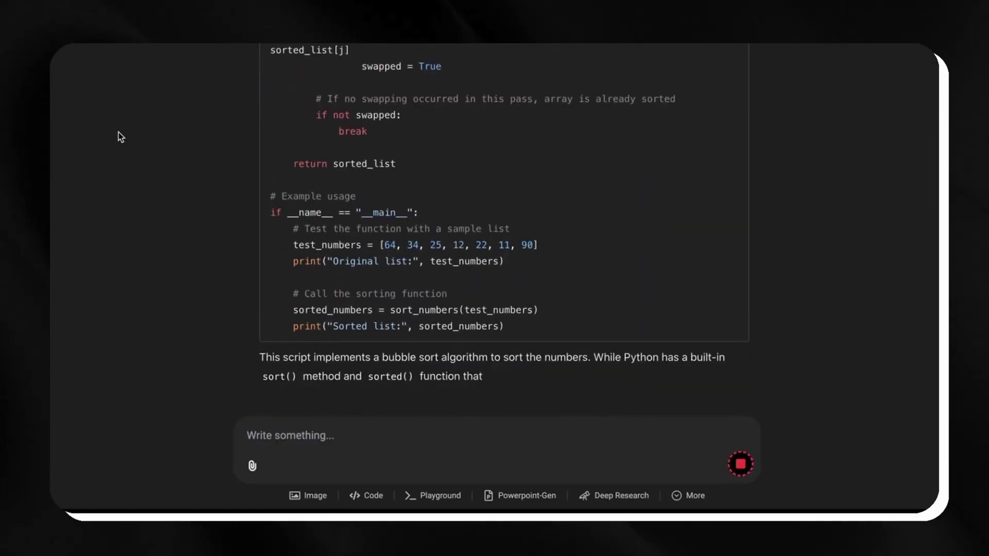
right_click(329, 443)
left_click(364, 415)
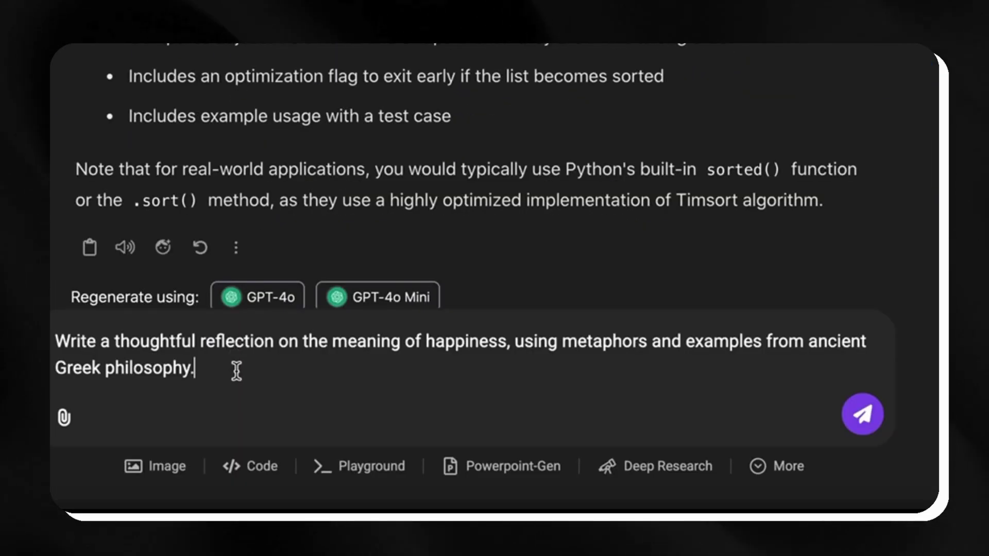
key("Return")
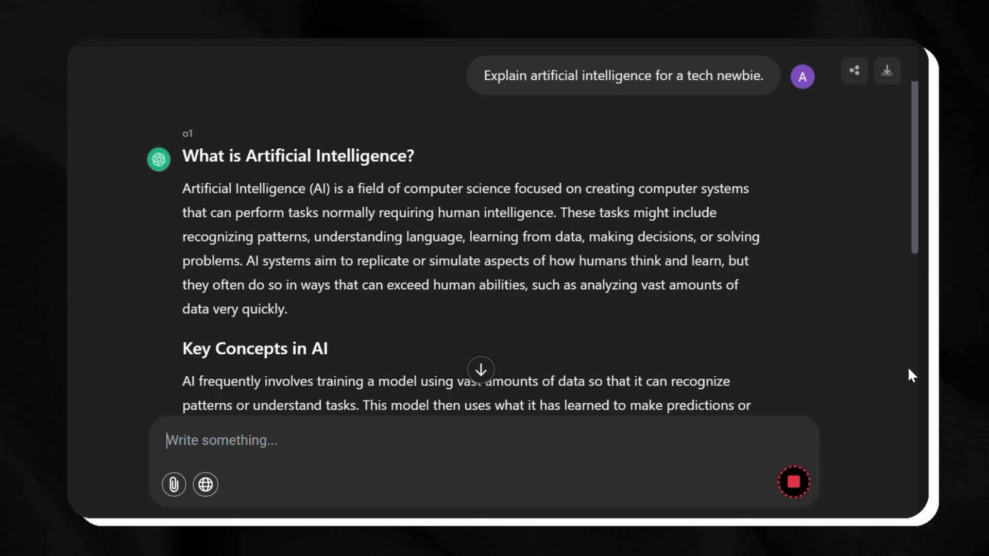
Send the to-do list app script prompt.
scroll(914, 131, "down", 3)
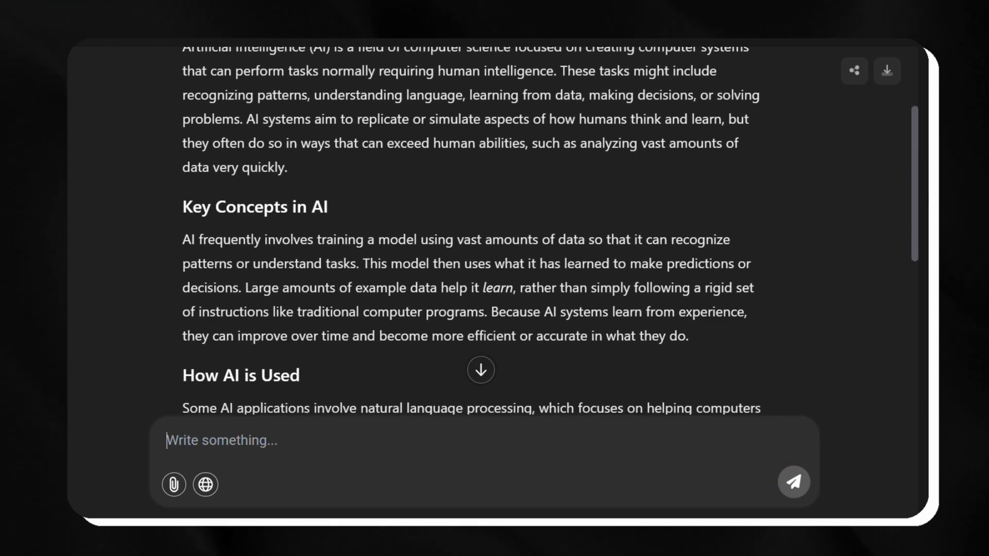
scroll(481, 232, "down", 5)
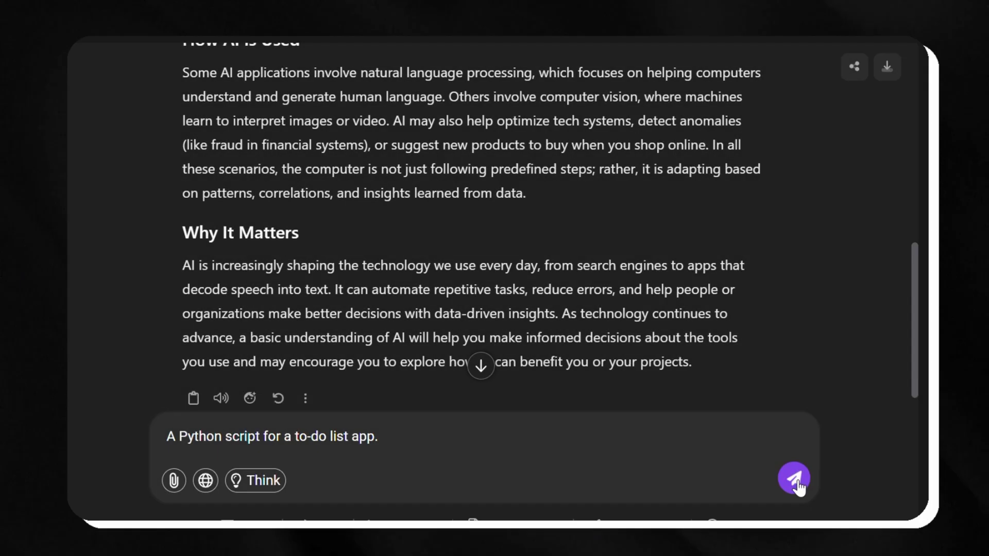
left_click(795, 483)
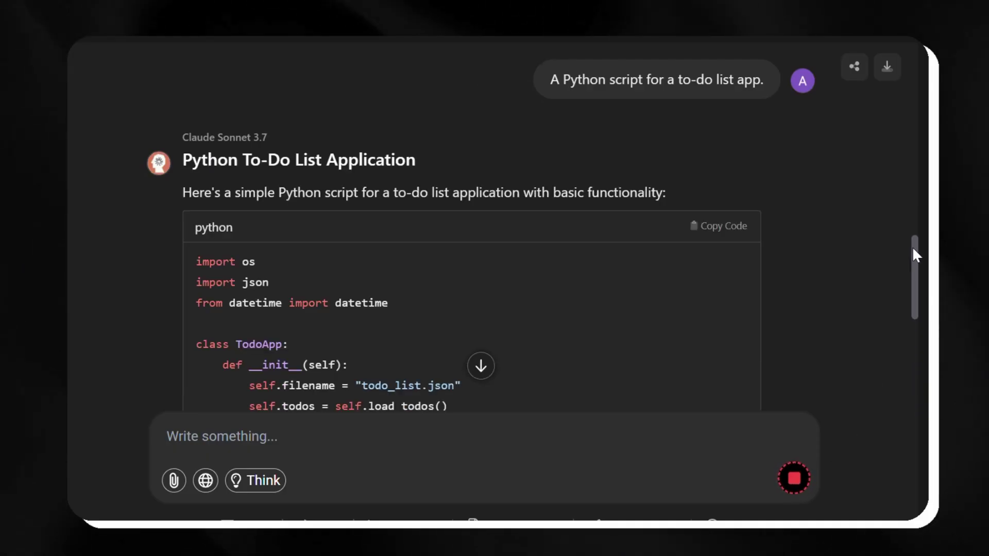
left_click_drag(914, 247, 924, 265)
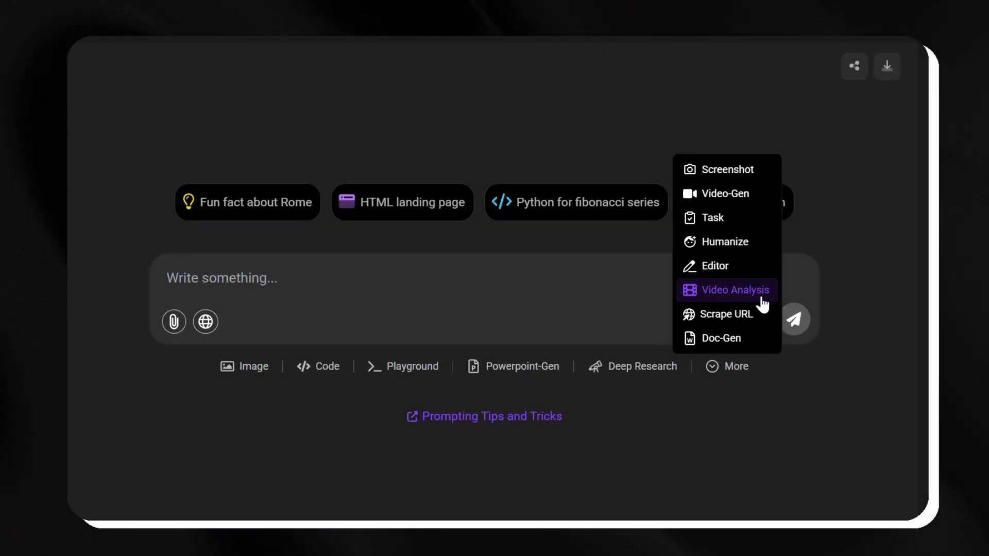
Switch to Video Analysis and send the pasted YouTube video link for analysis.
left_click(760, 291)
type("https://www.youtube.com/watch?v=yCbhuGyFev4")
key("Return")
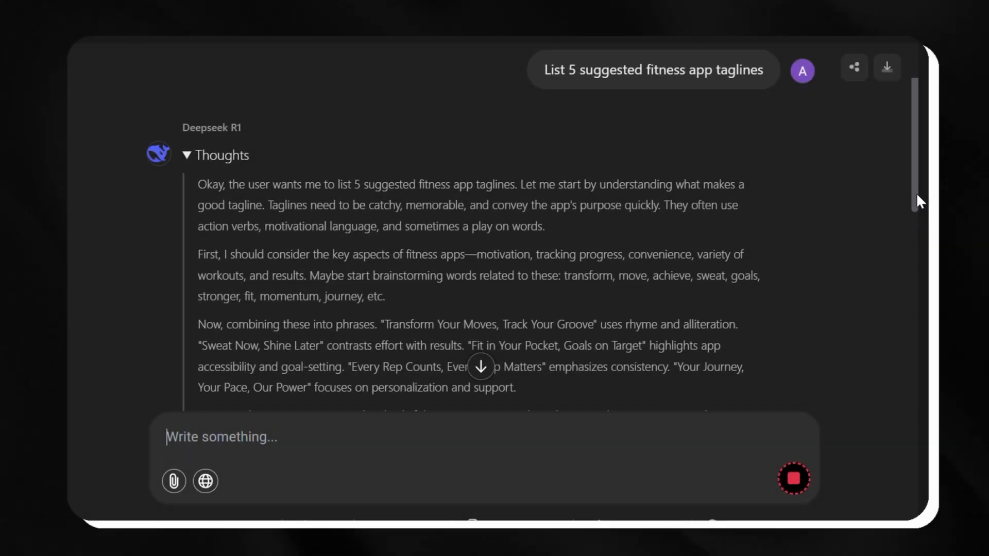
scroll(917, 200, "down", 3)
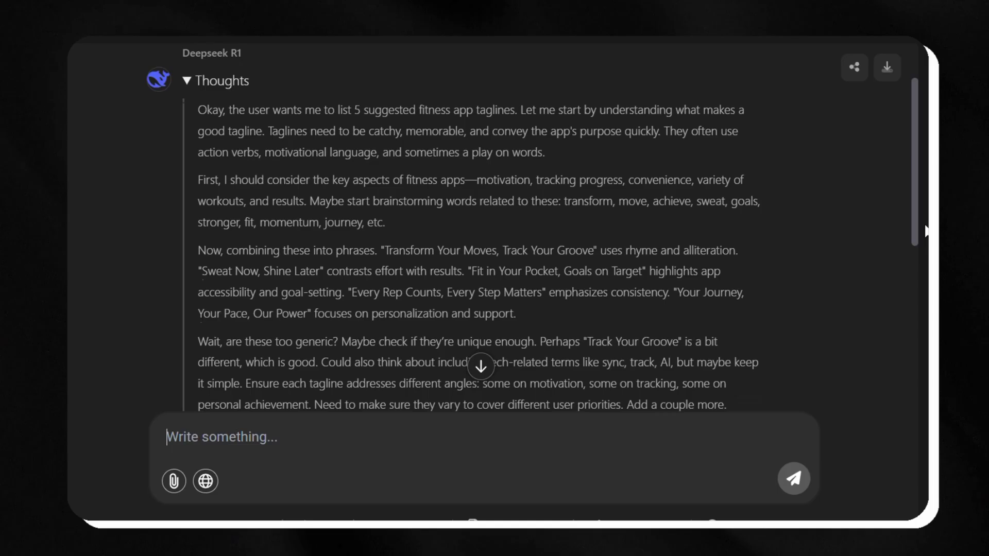
left_click_drag(927, 257, 927, 383)
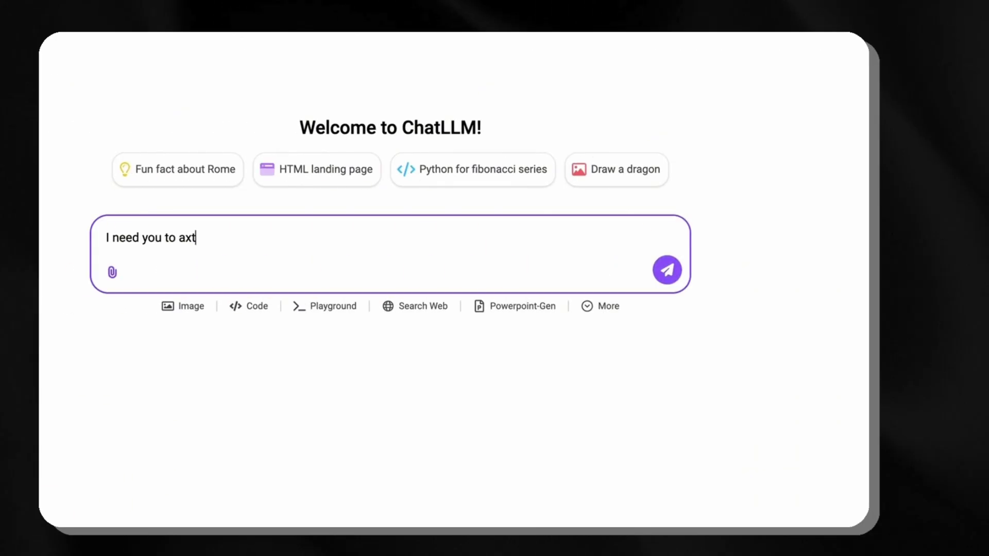
Send a legal-researcher prompt asking about AI-generated art copyright ownership and relevant laws or cases.
type("as a ")
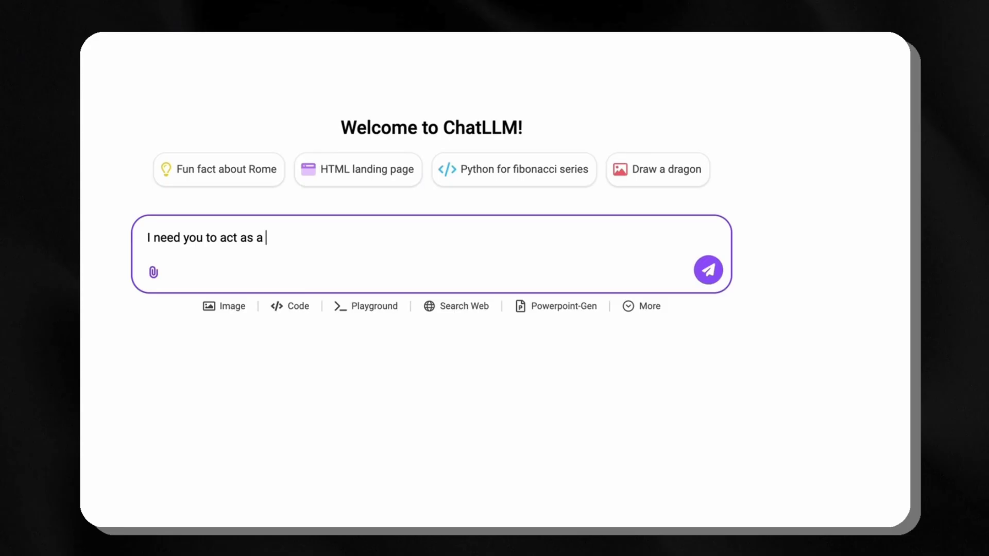
type("legal researcher looking into the issue of copyright for art created by AI. Please answer the following questions:")
key("shift+Return")
key("shift+Return")
type("1. What are the main arguments for who should own the copyright to AI-generated art? Consider arguments for the user, the AI developer, and the idea that no one owns it.")
key("shift+Return")
key("shift+Return")
type("2. Are there any existing laws or court cases that help us understand this issue? Briefly describe any relevant laws or")
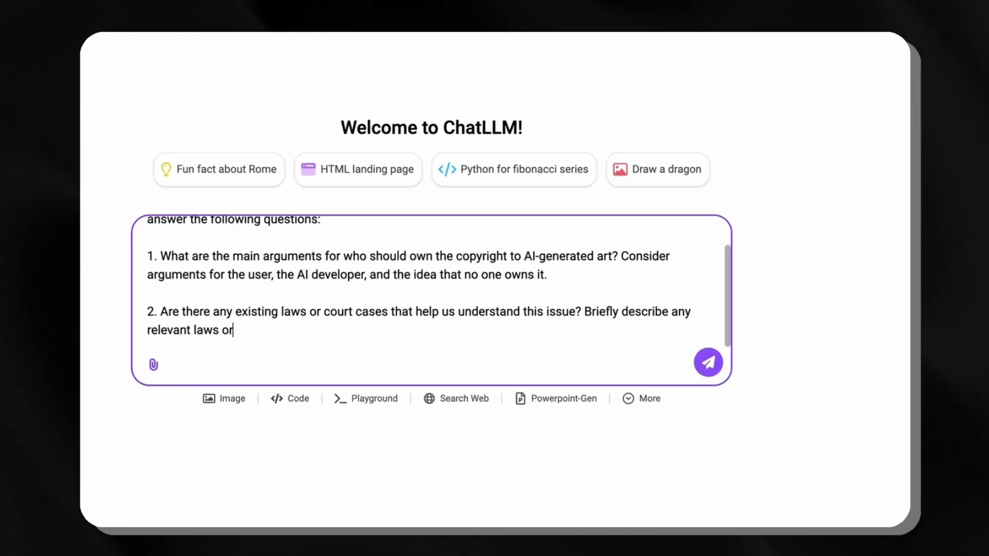
type(" cases.")
key("Return")
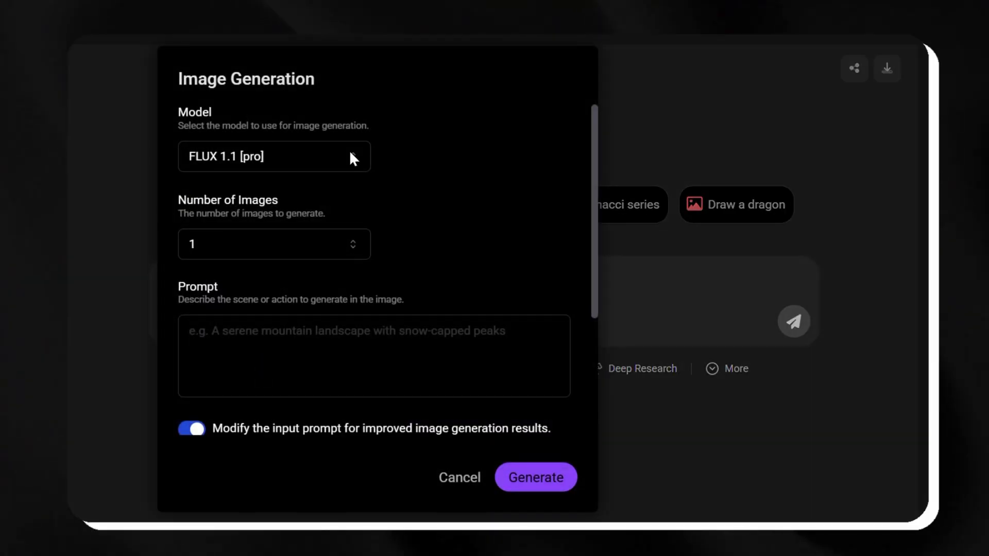
Browse the image and video generation model lists, then return to Image Generation settings.
left_click(349, 156)
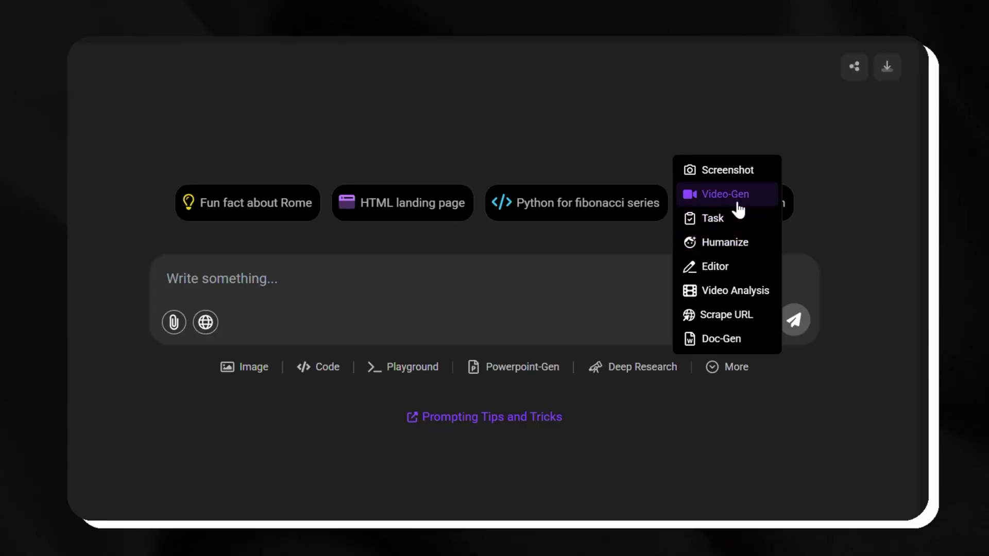
left_click(725, 194)
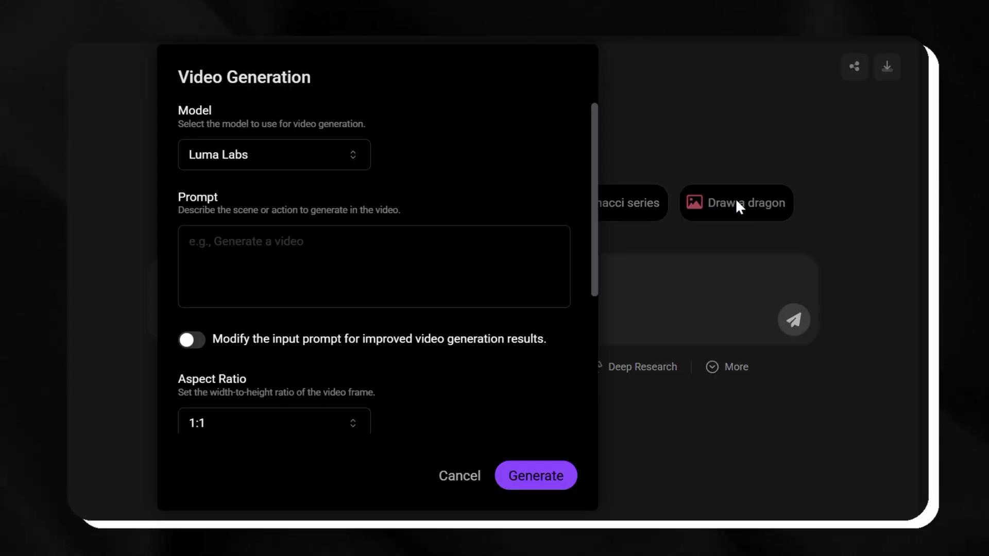
left_click(340, 154)
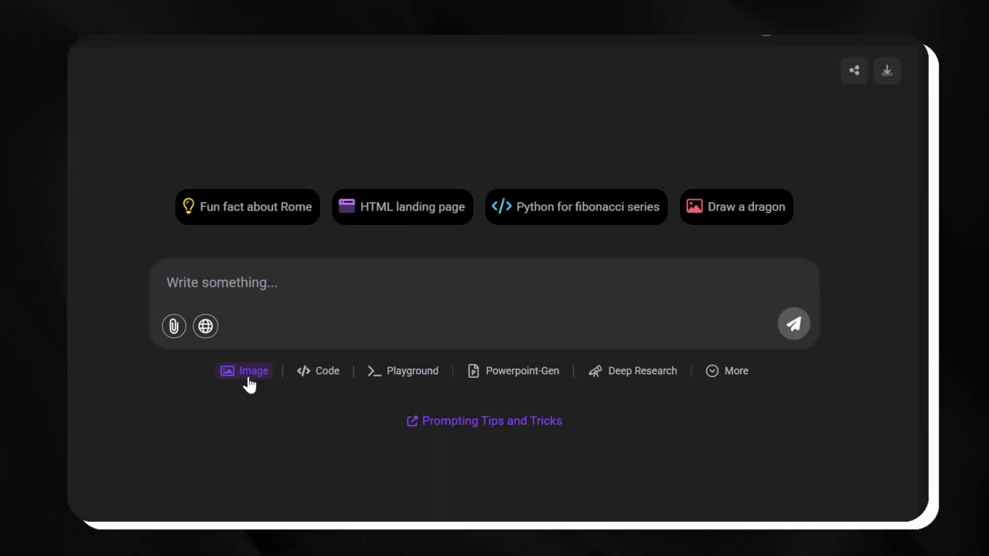
left_click(249, 371)
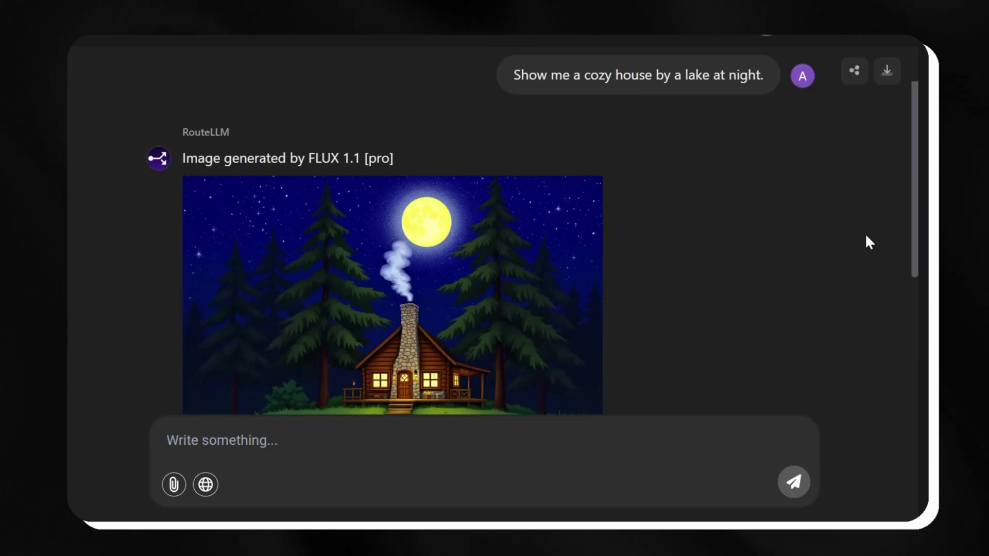
scroll(865, 237, "down", 5)
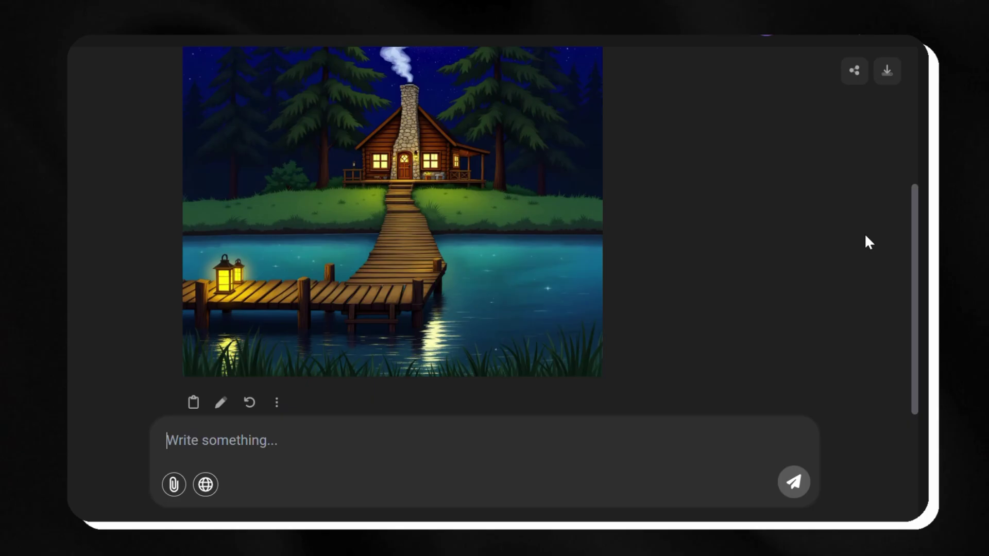
Preview the lakeside cabin image, then send 'Add some snow!' for a winter version.
left_click(379, 225)
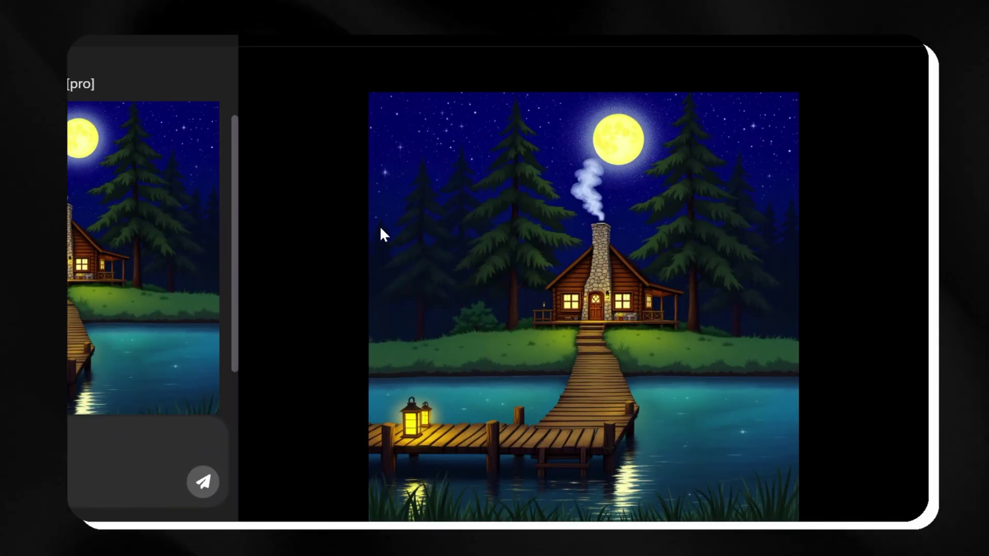
left_click(912, 38)
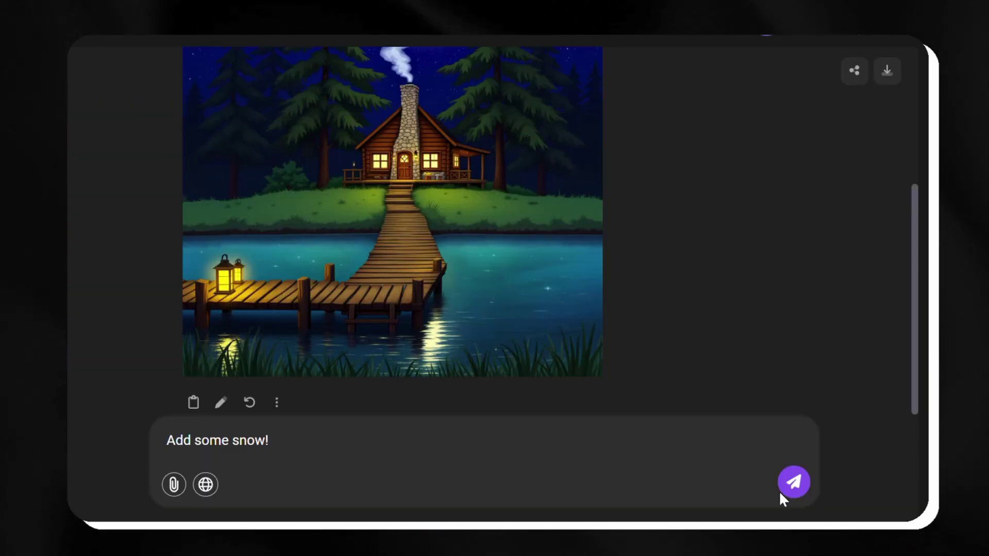
left_click(781, 489)
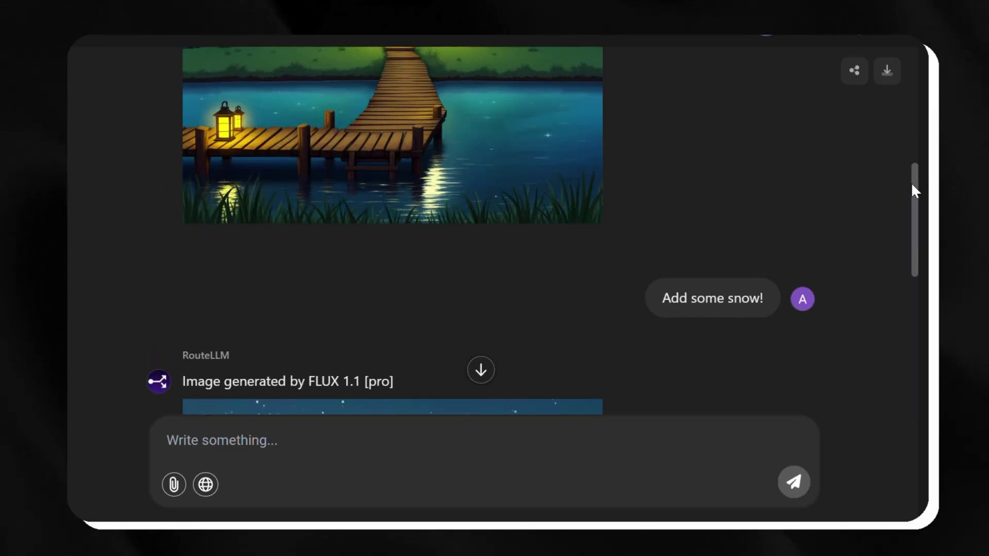
scroll(912, 183, "down", 6)
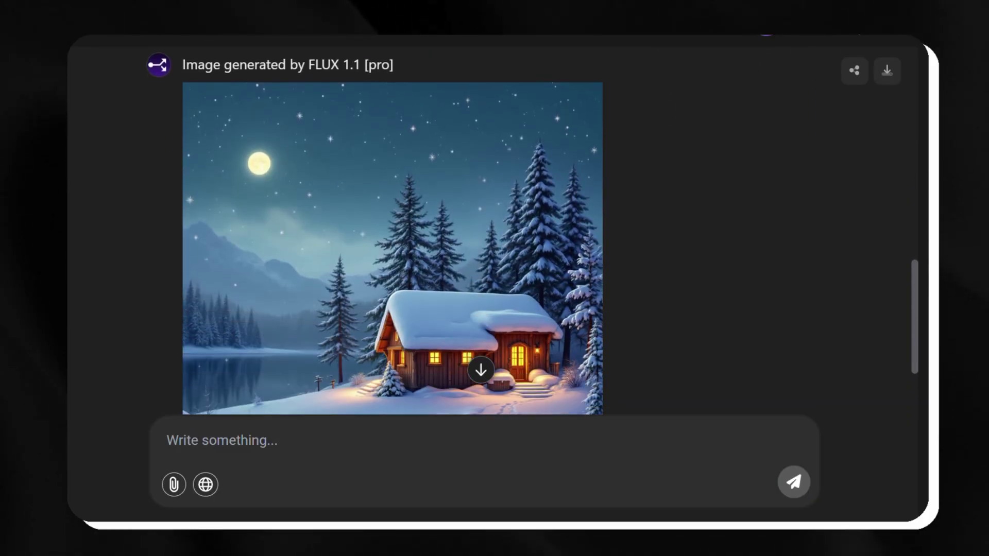
scroll(551, 232, "down", 3)
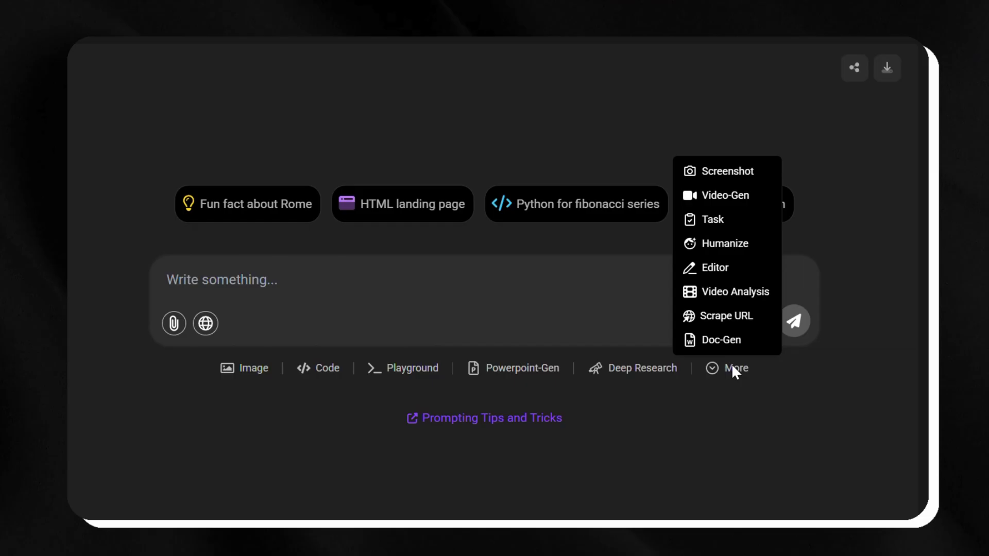
Generate a video from the prompt 'A bird flying over hills' and play it.
left_click(726, 196)
left_click(430, 242)
type("A bird flying over hills")
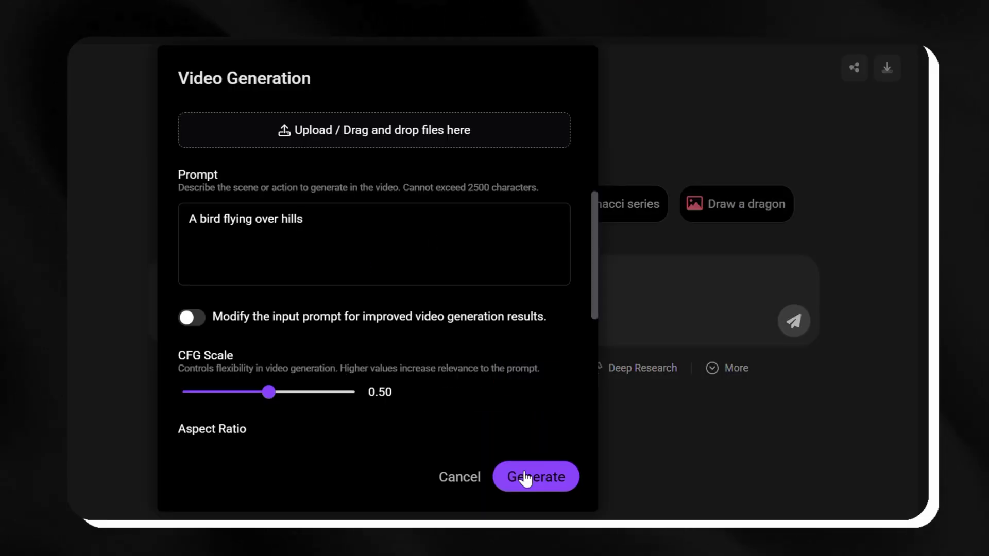
left_click(524, 477)
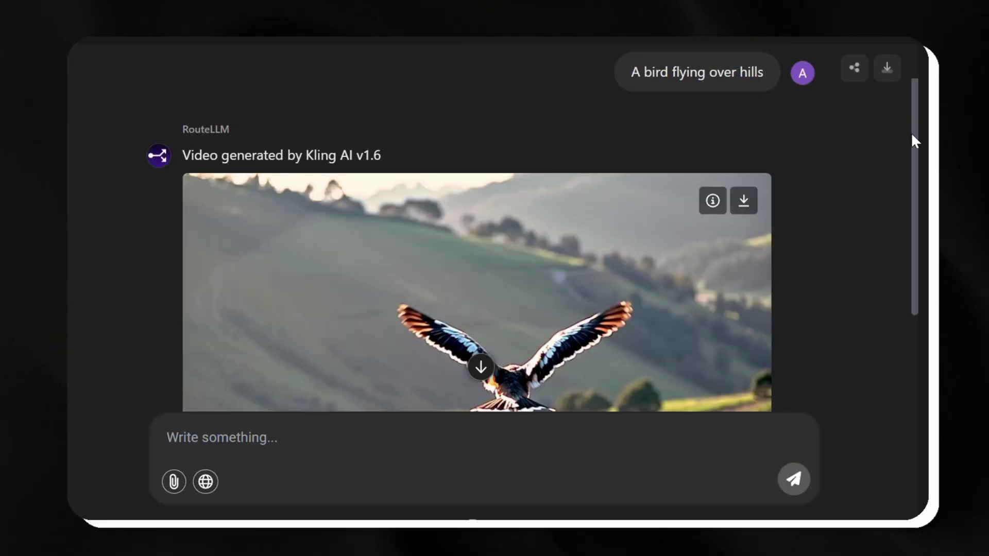
left_click_drag(912, 135, 918, 223)
left_click(203, 349)
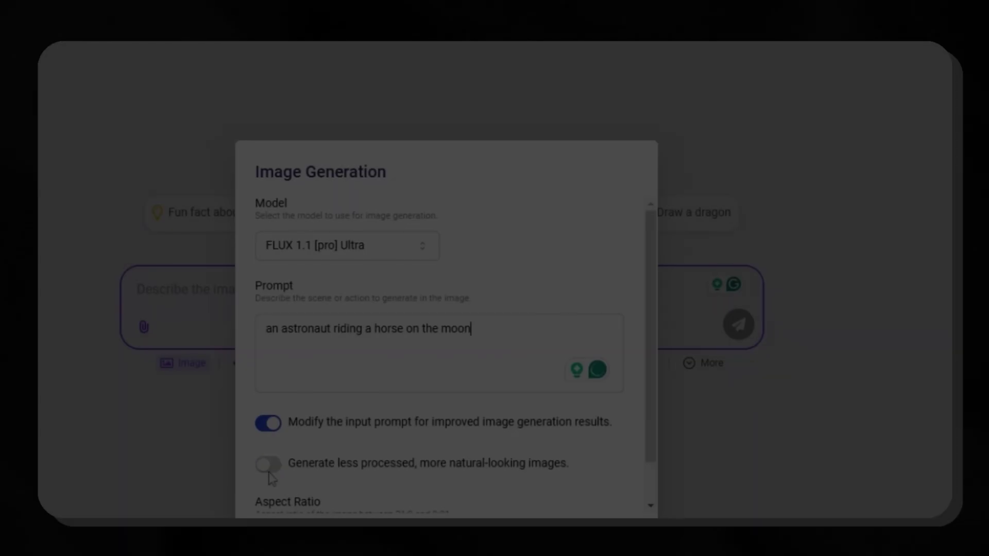
left_click(268, 465)
scroll(272, 478, "down", 1)
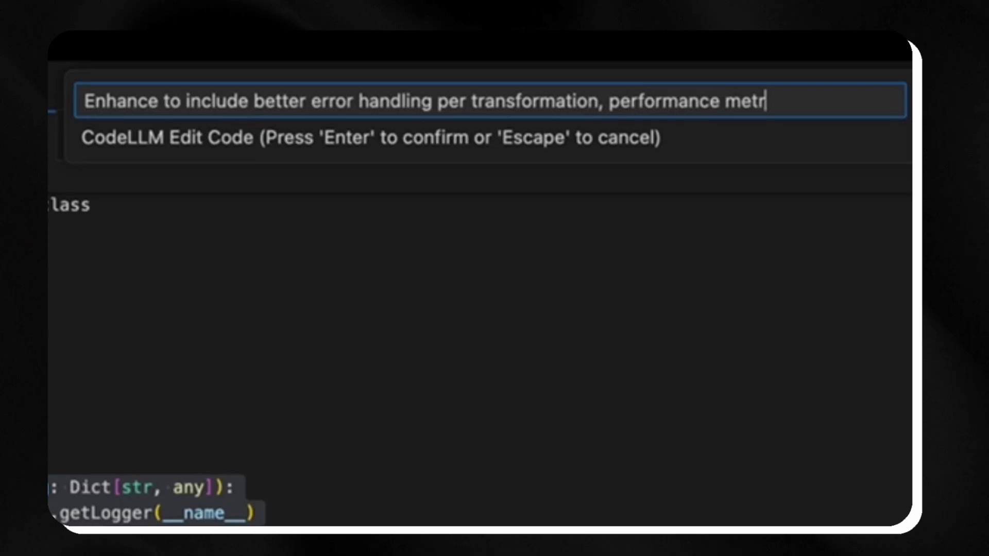
Submit the CodeLLM enhancement request and review the rewritten UI/UX portfolio and change summary.
type("for compatible transformations")
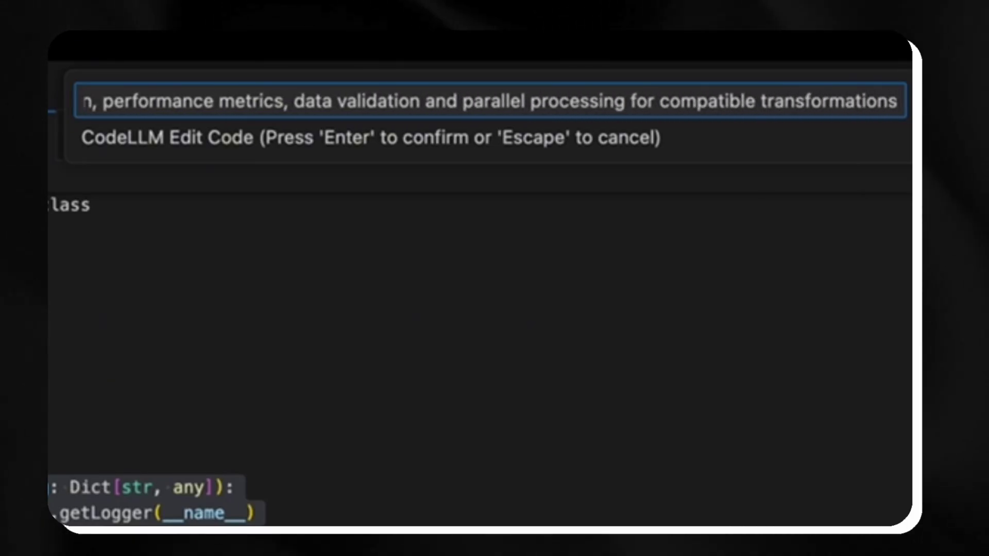
key("Return")
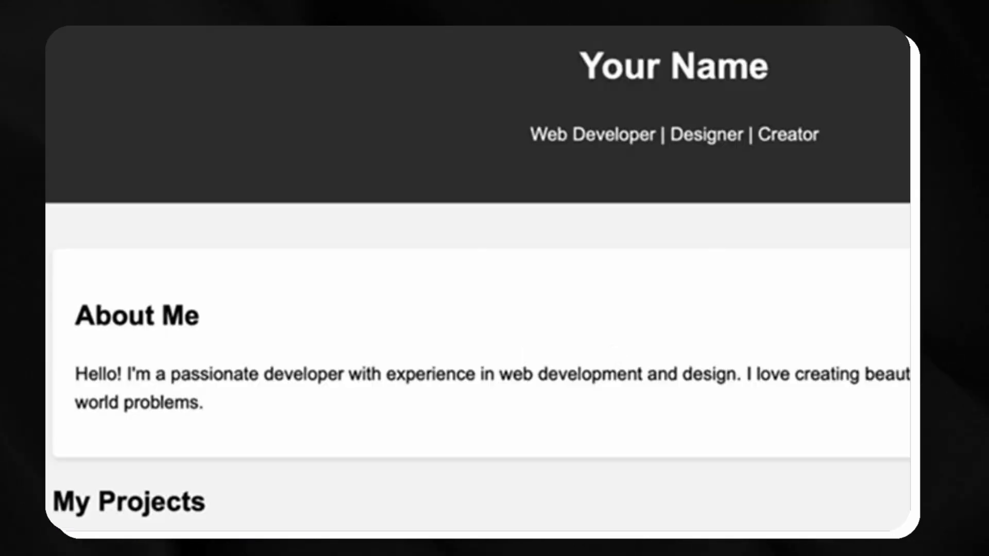
scroll(518, 342, "down", 5)
scroll(519, 348, "up", 10)
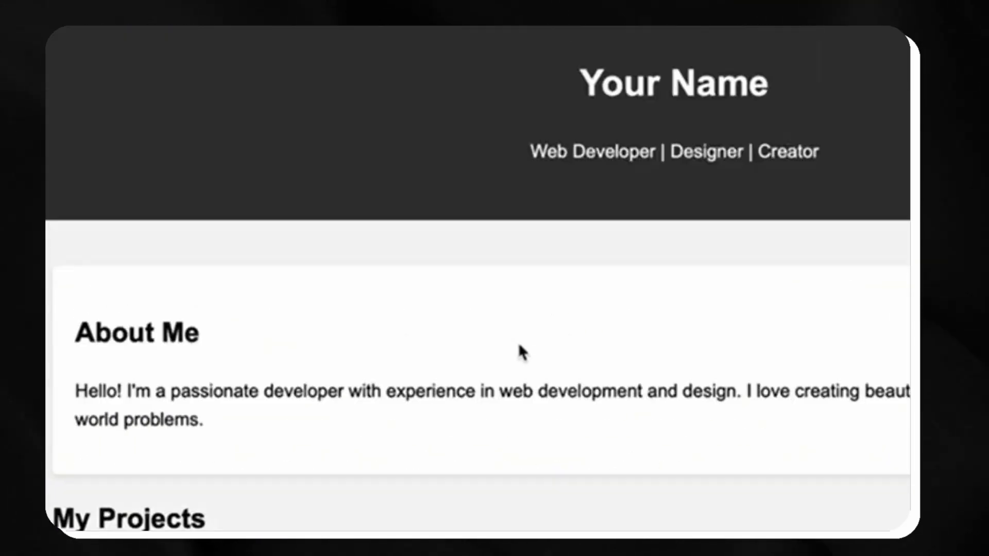
scroll(520, 347, "down", 3)
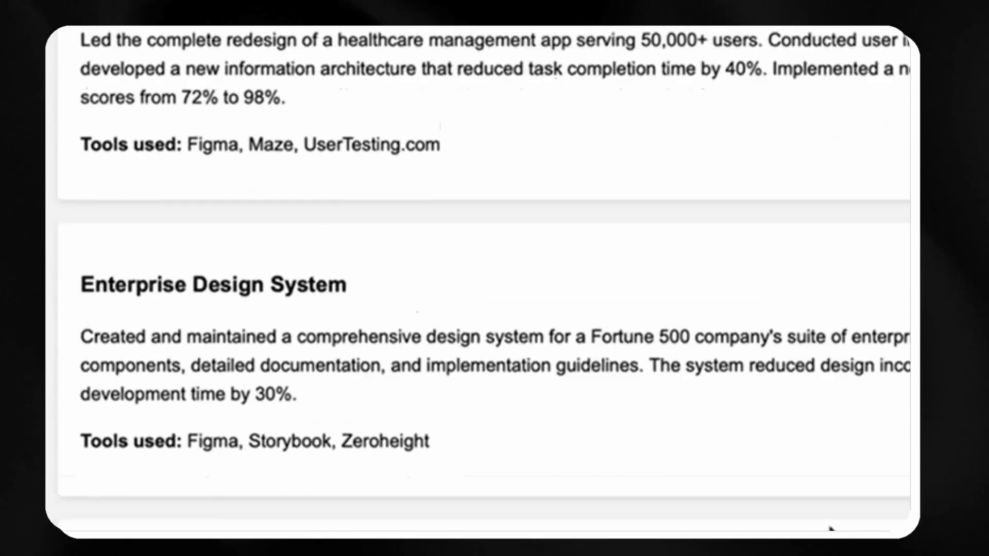
scroll(494, 278, "down", 5)
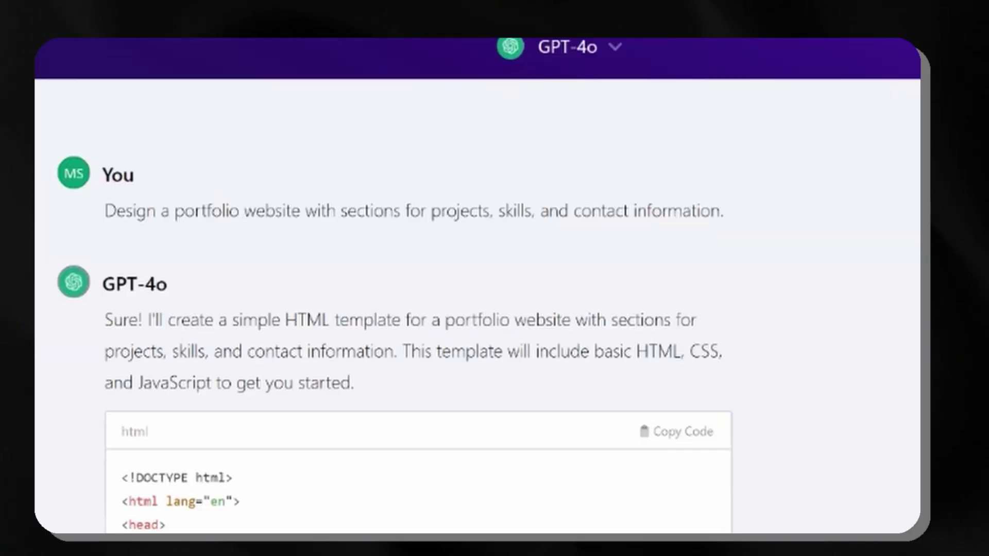
Browse the generated artifacts and open the Portfolio Website Template preview.
scroll(409, 329, "down", 20)
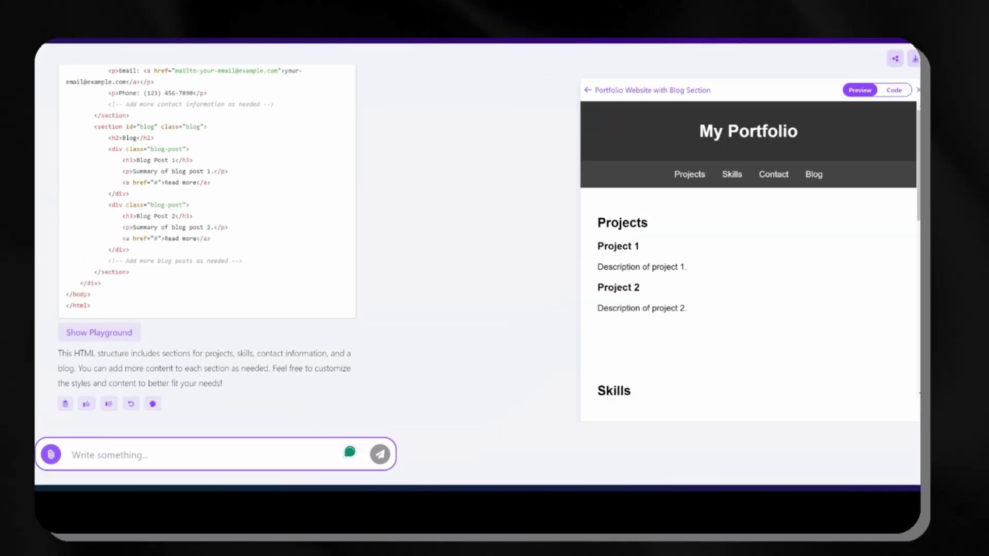
scroll(743, 197, "down", 8)
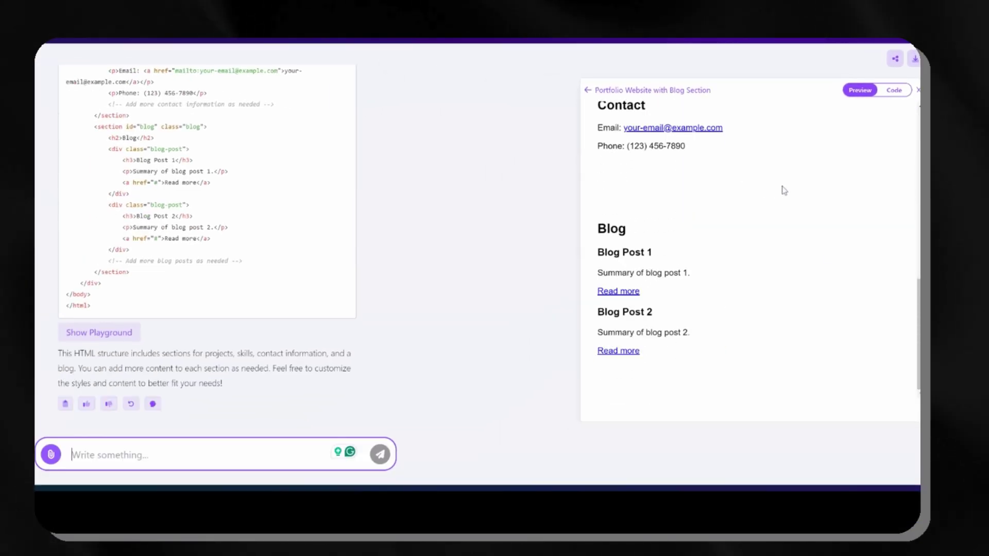
scroll(746, 201, "up", 10)
left_click(587, 95)
left_click(728, 125)
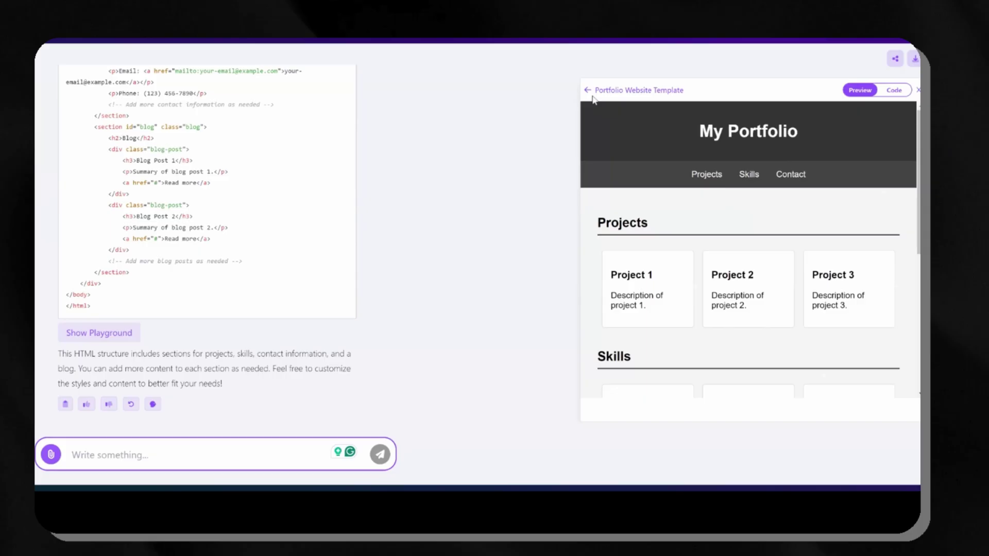
Swap shapes in the Match-Three game and send the fruits question to GPT-4o.
left_click(586, 90)
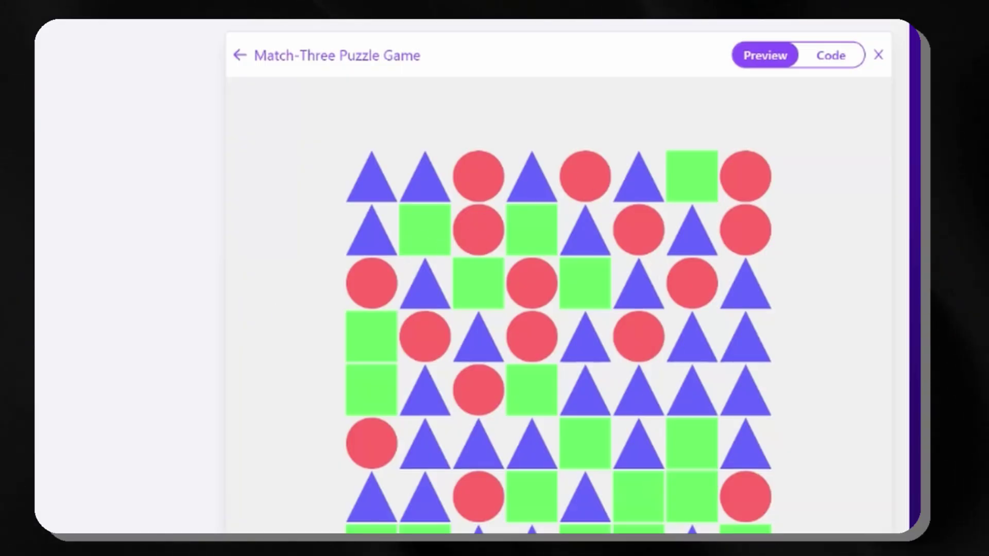
left_click(371, 284)
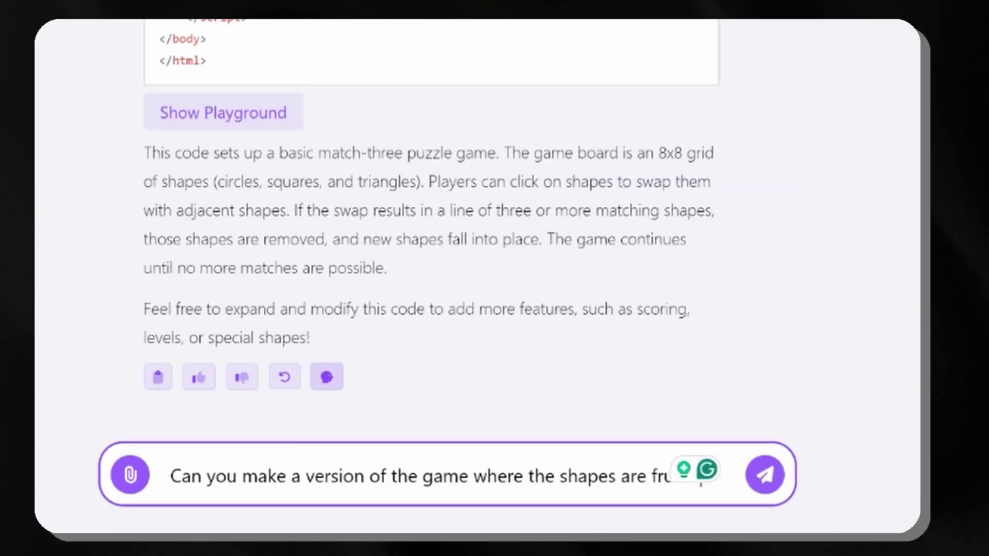
key("Return")
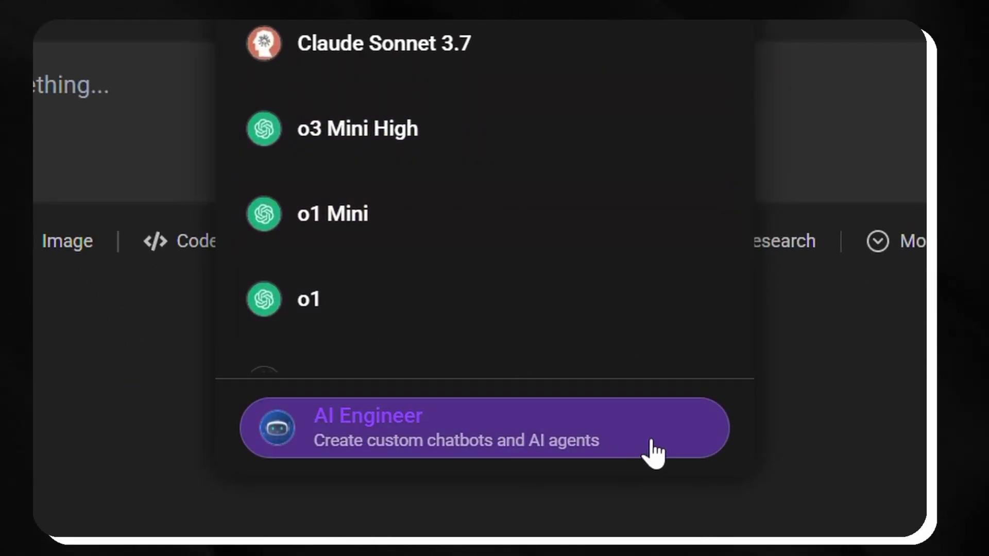
In AI Engineer, create an AI agent from the Research Assistant Agent template.
left_click(654, 453)
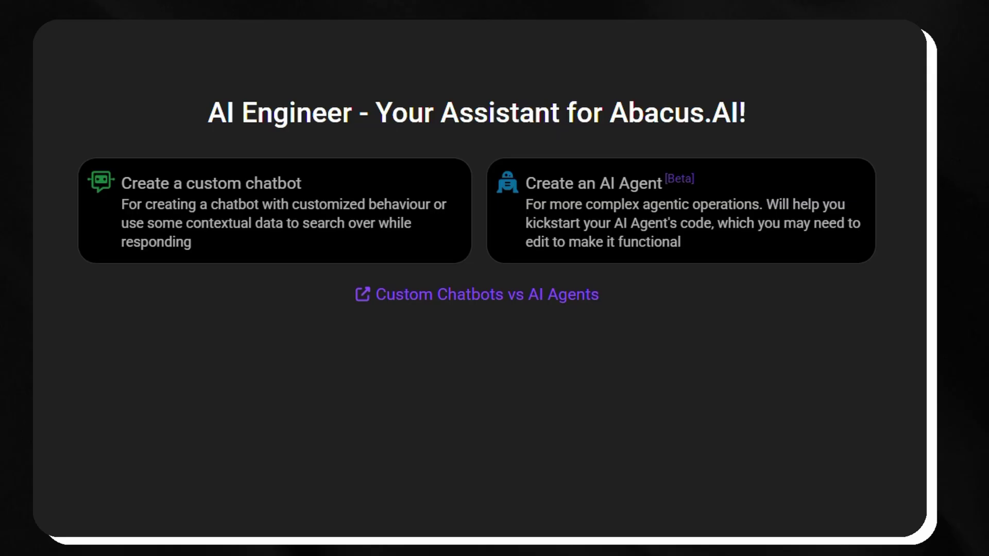
left_click(750, 257)
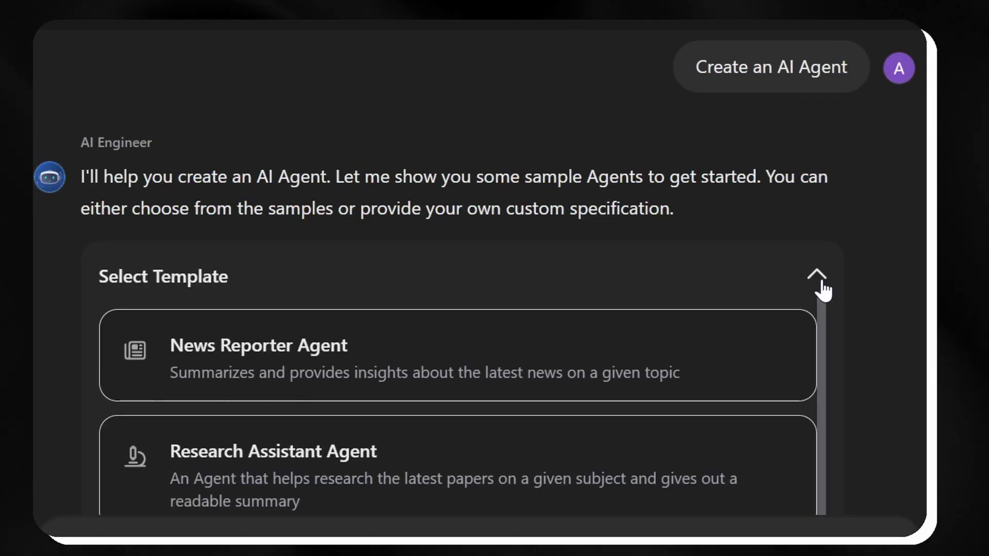
scroll(917, 304, "down", 2)
scroll(875, 258, "down", 2)
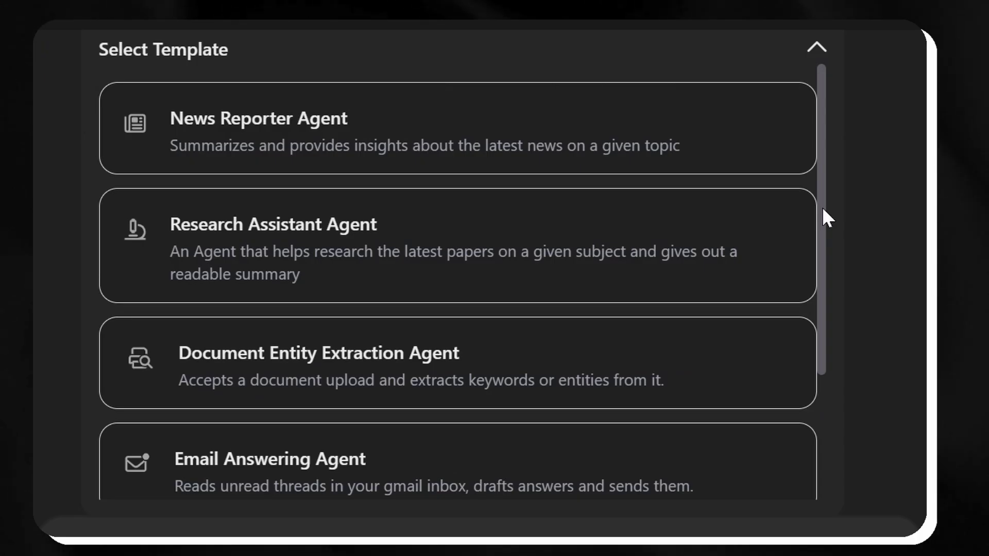
left_click_drag(822, 207, 827, 224)
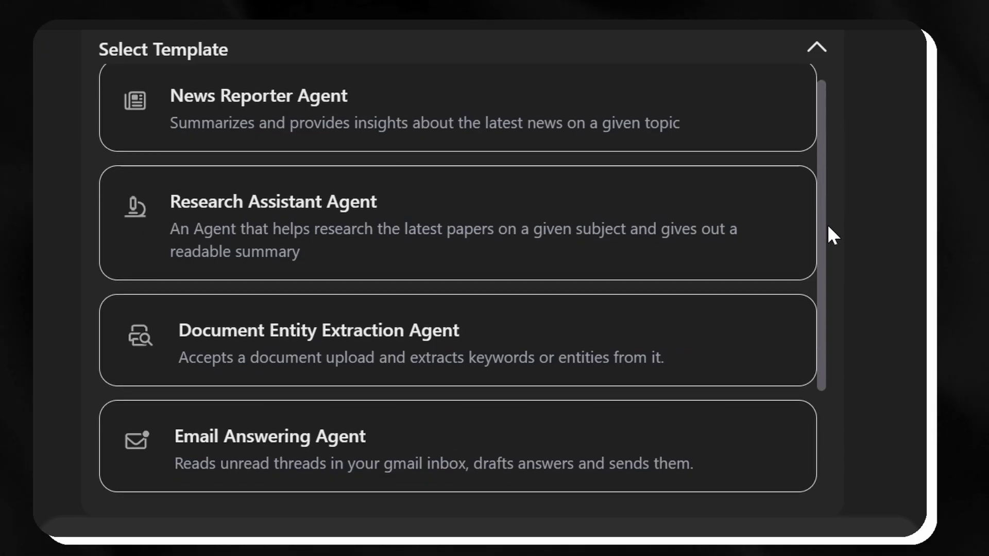
left_click_drag(827, 266, 818, 389)
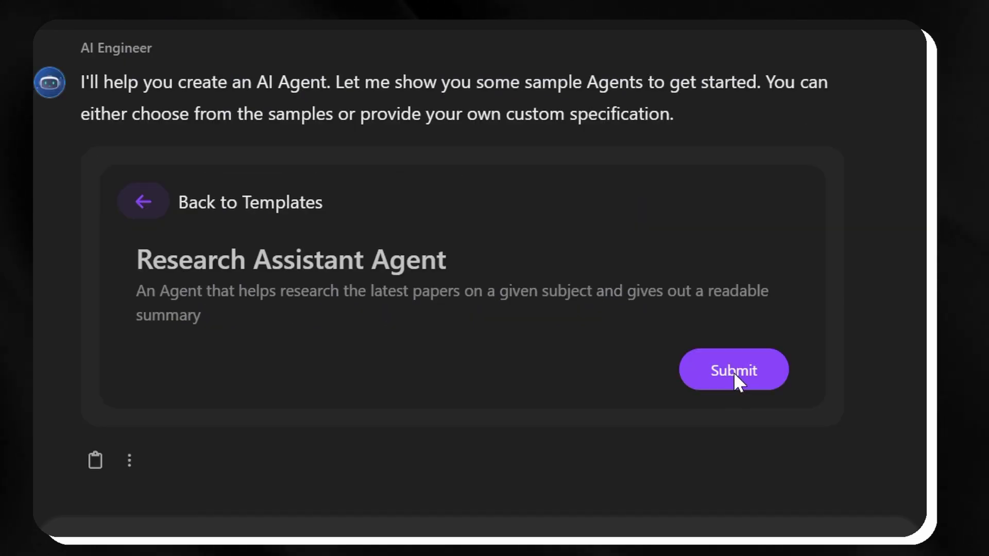
left_click(734, 374)
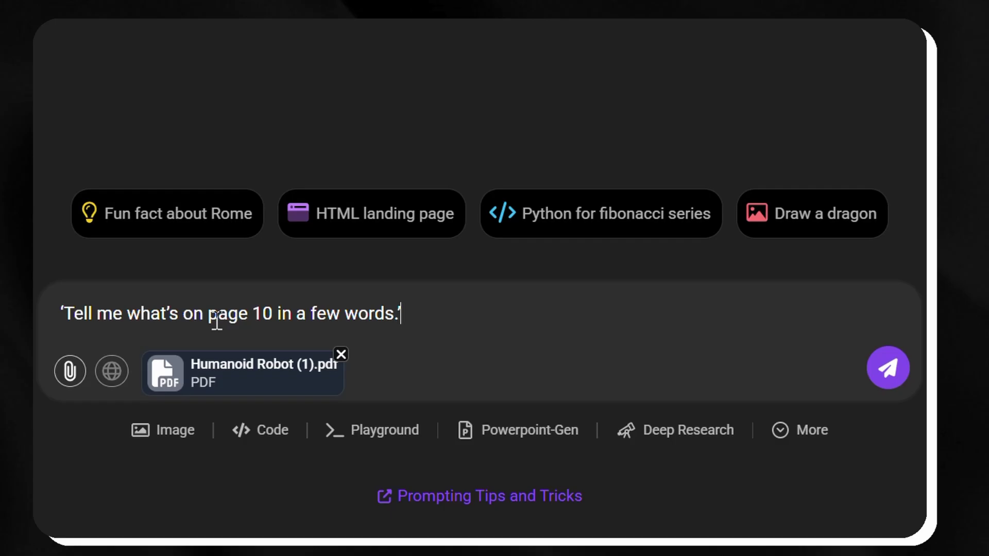
Ask about page 10 of Humanoid Robot (1).pdf, then request a clickable chart of the robot prices.
left_click(887, 368)
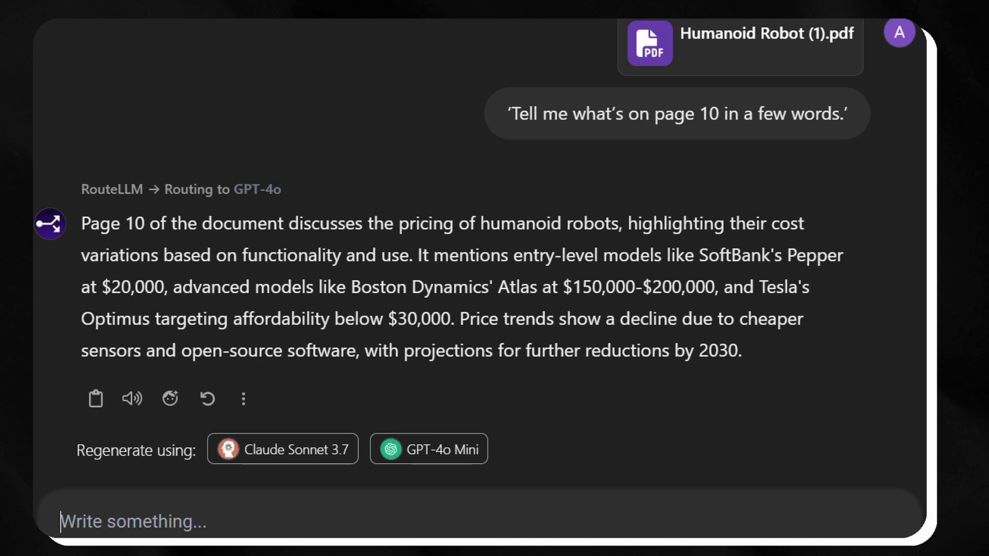
key("Return")
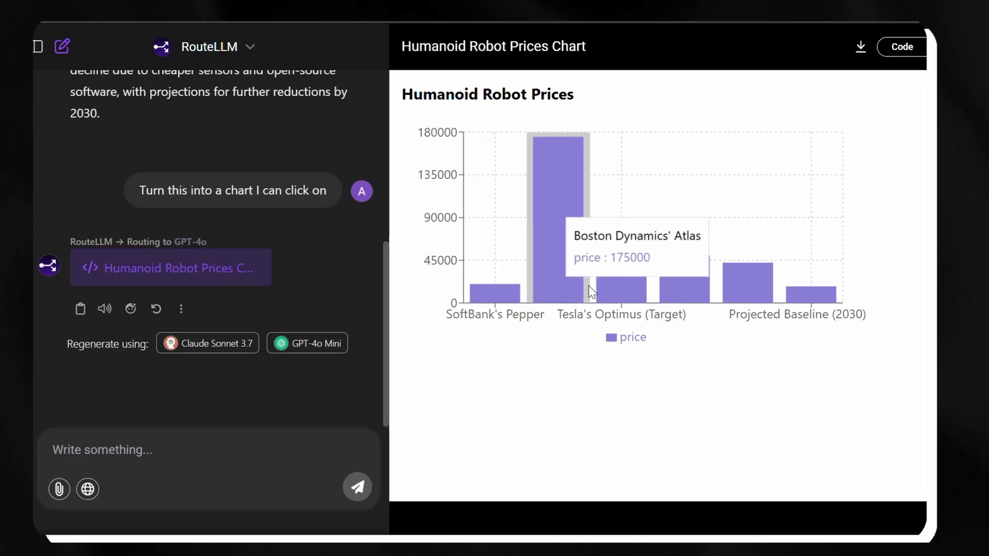
mouse_move(642, 290)
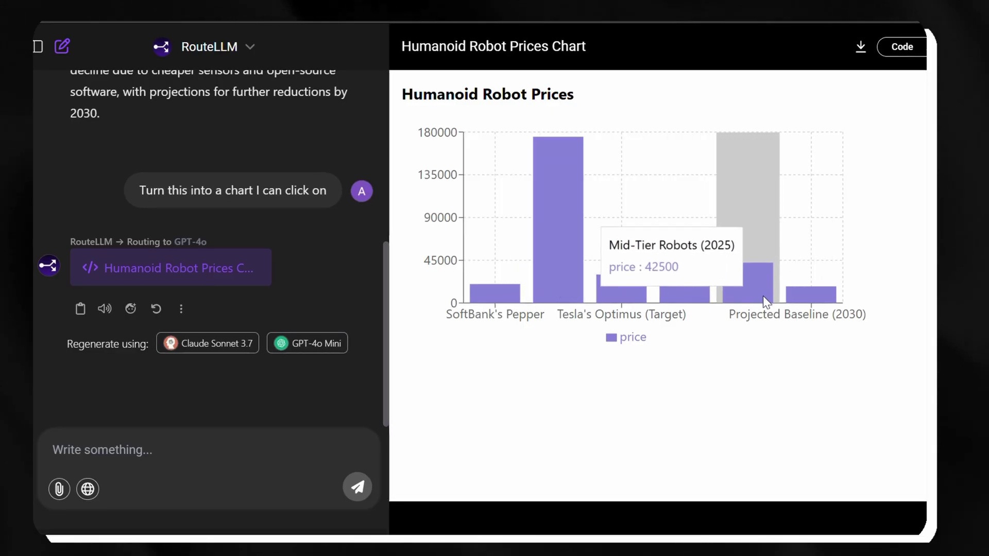
mouse_move(798, 299)
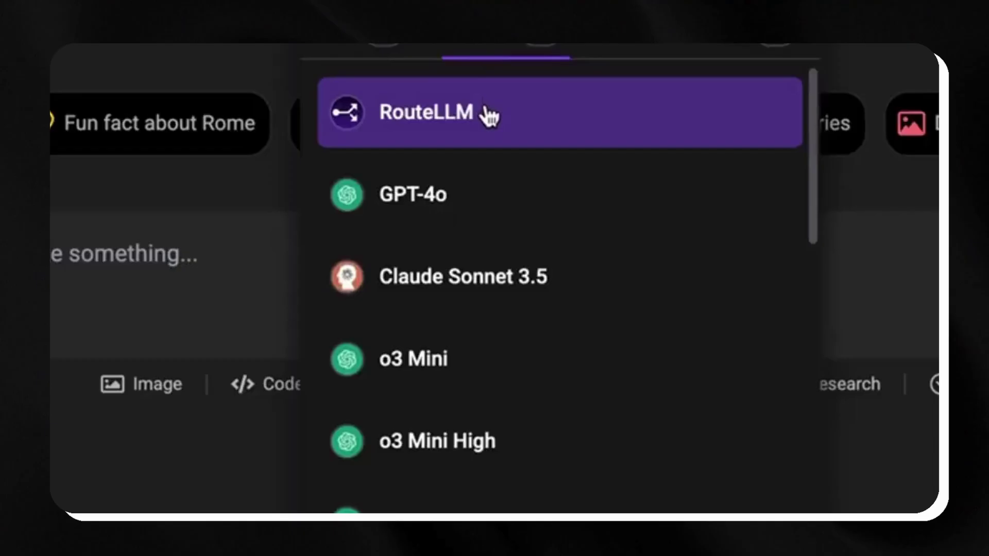
Send vo.jpg with the question 'What’s going on here?' for image analysis.
scroll(795, 81, "down", 5)
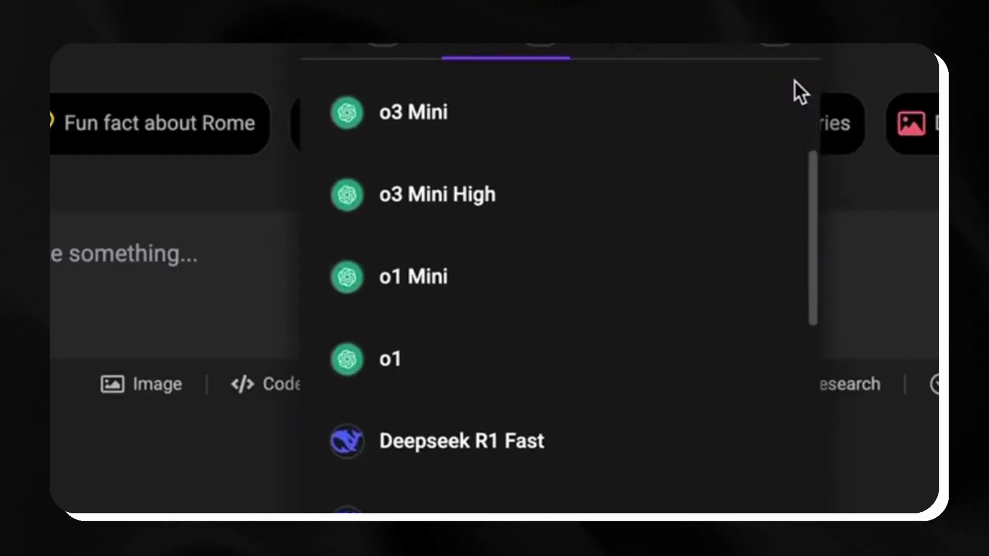
scroll(797, 90, "down", 6)
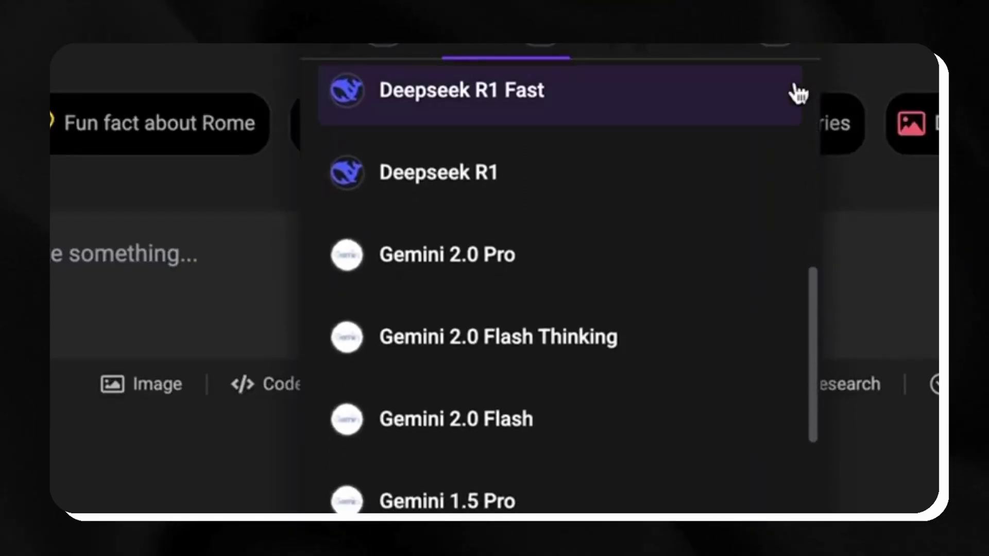
scroll(797, 91, "down", 1)
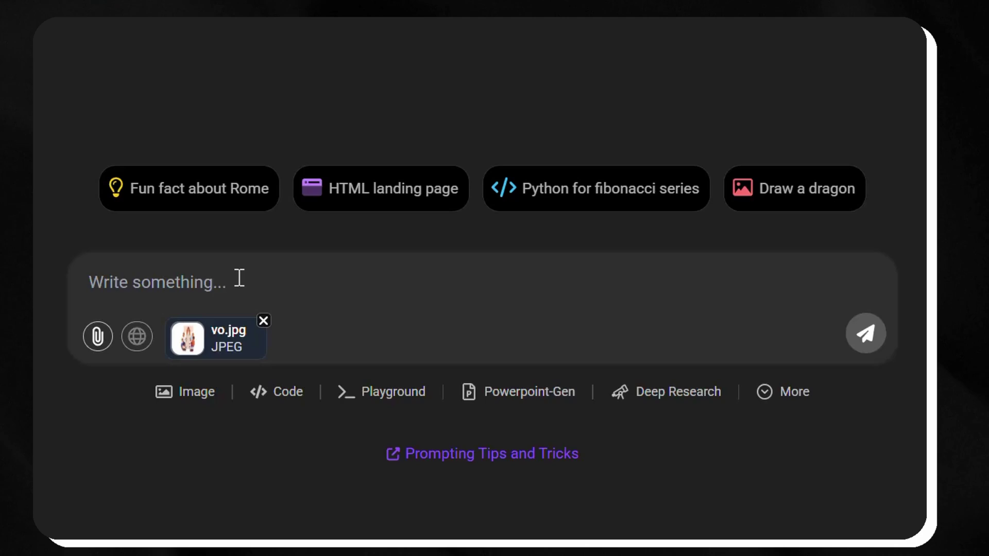
type("What’s going on here?")
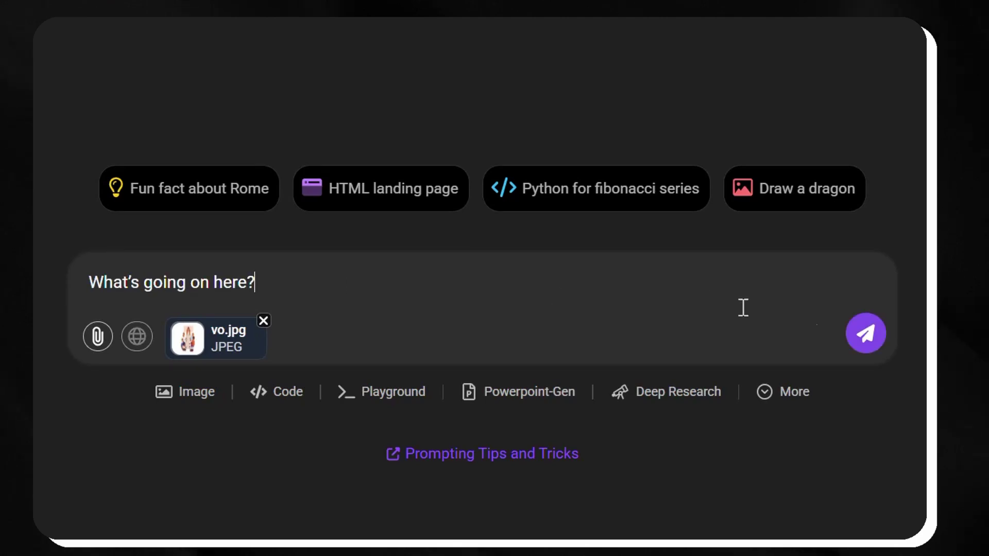
left_click(866, 334)
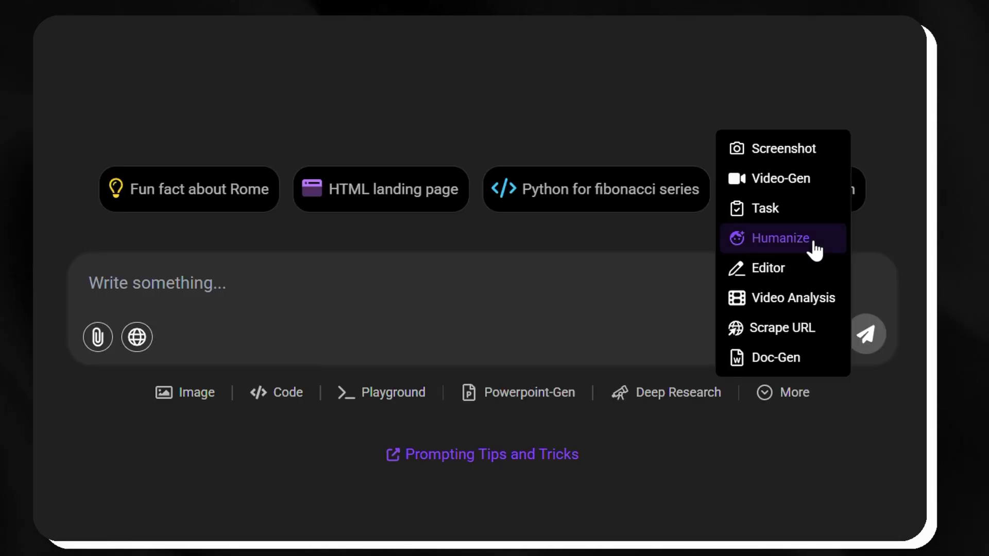
Apply Humanize with the Automatic tone and type 'Get your homework done by Monday,'.
left_click(819, 241)
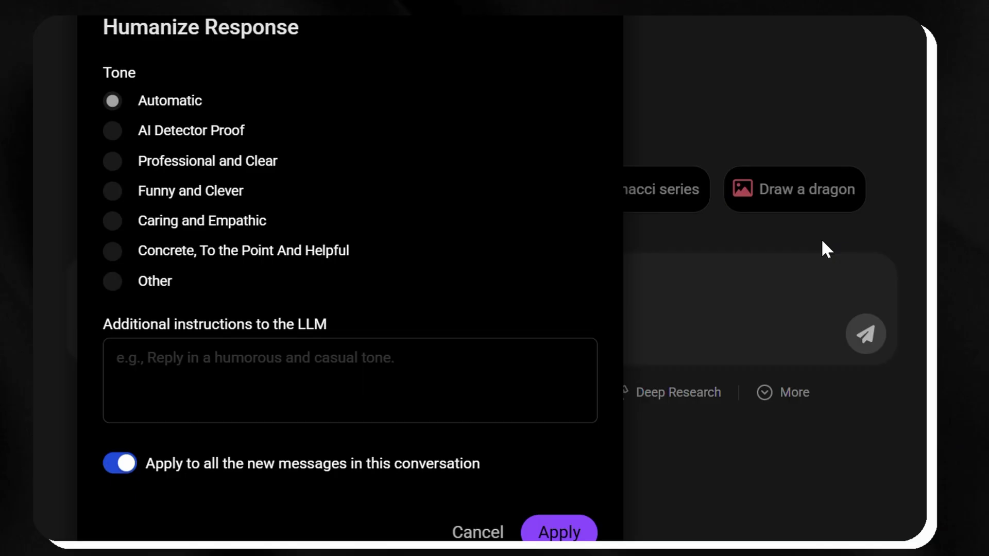
left_click(560, 533)
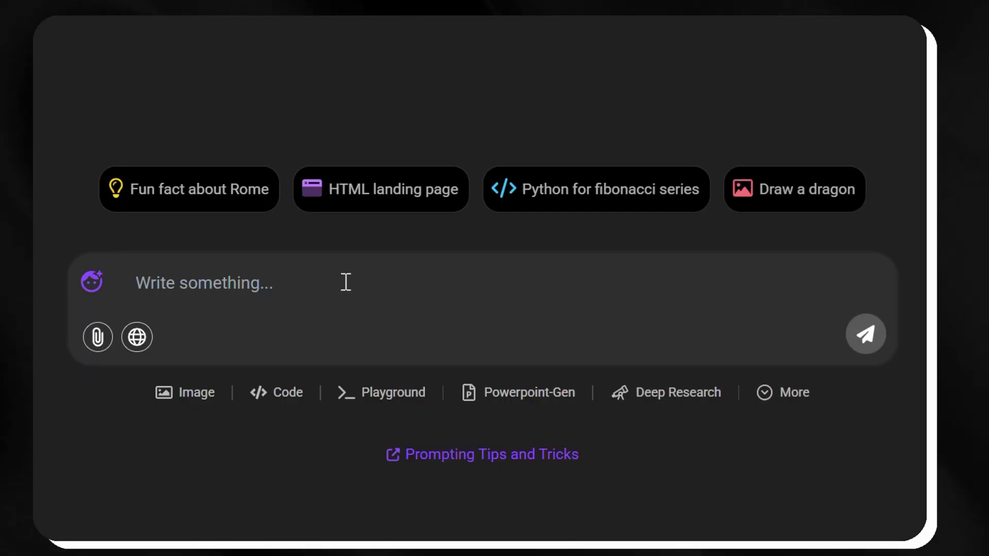
type("Get your homework done by Monday,")
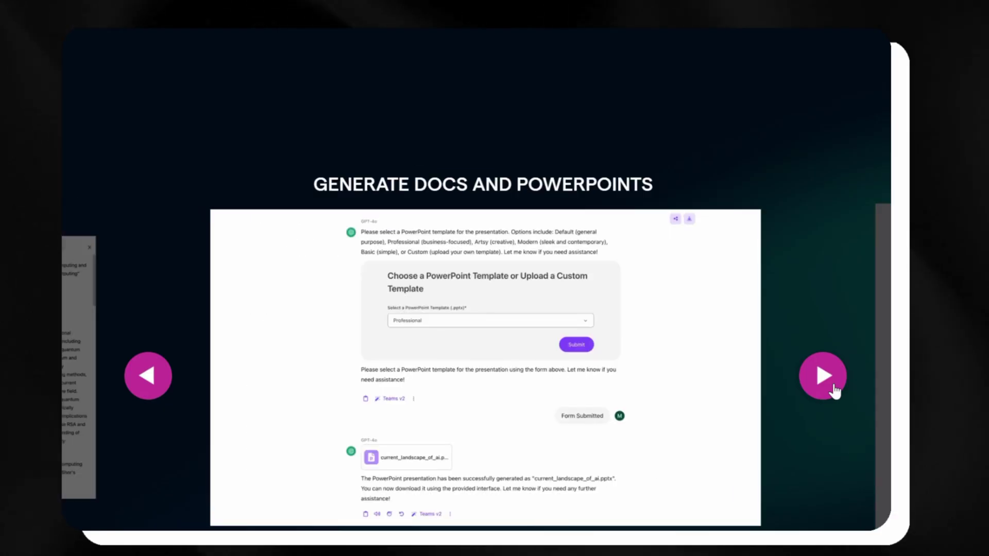
Advance the carousel from Humanize Text through Voice Transcription, Tasks, Chatbots and Computer Agent to the CodeLLM slide.
left_click(832, 386)
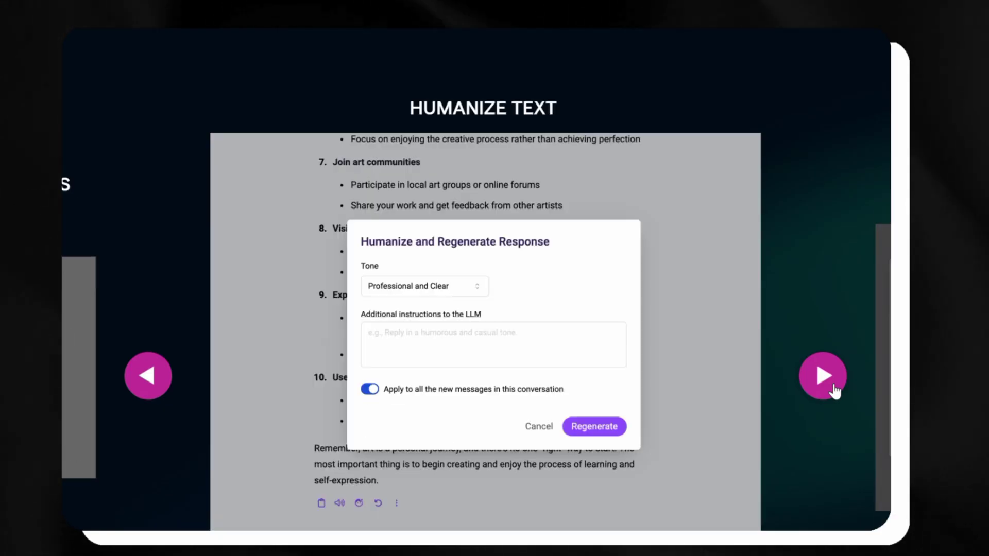
left_click(834, 392)
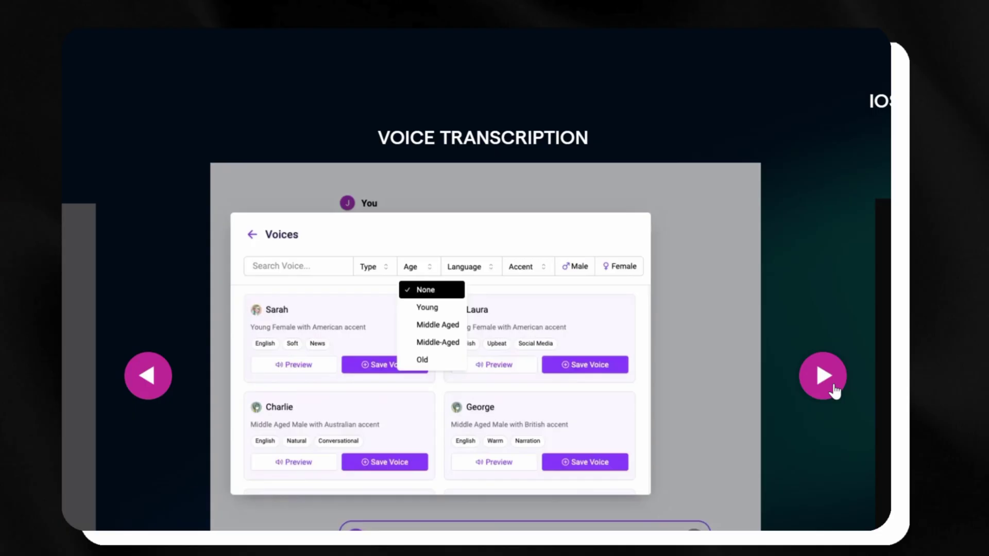
left_click(834, 392)
left_click(834, 391)
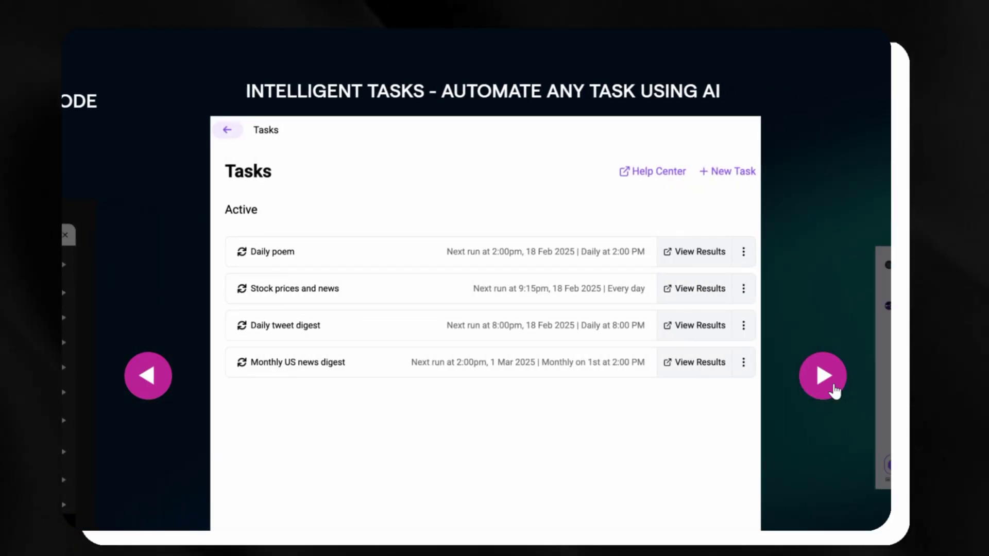
left_click(834, 392)
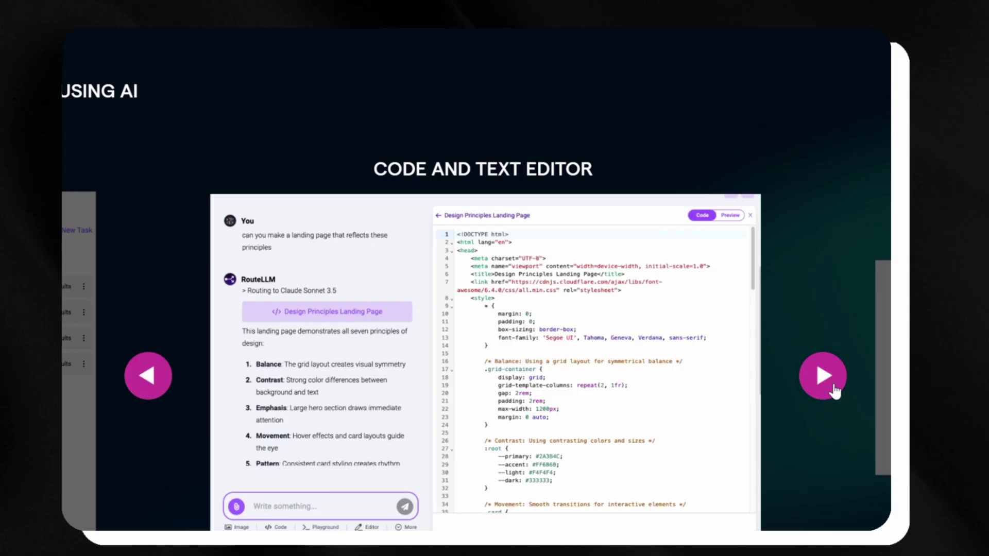
left_click(834, 391)
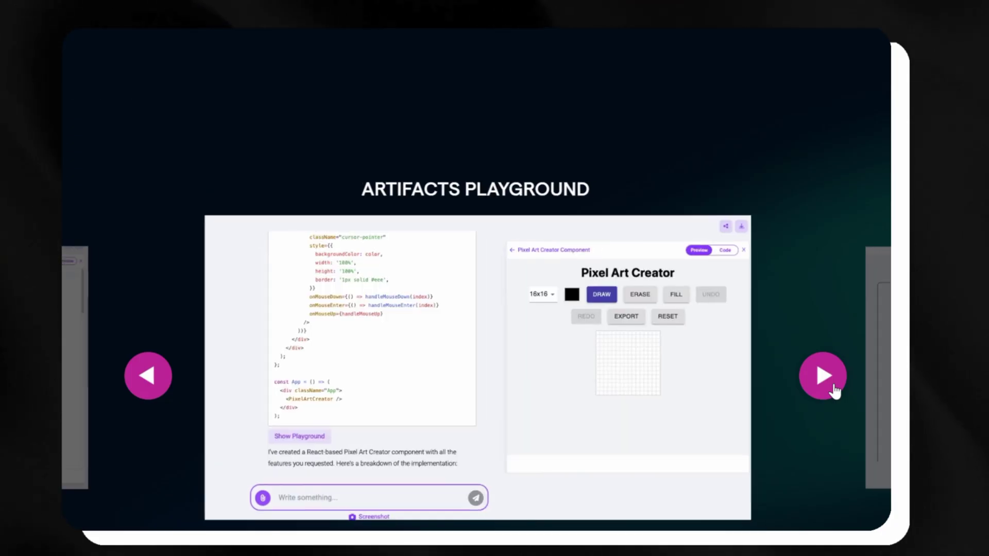
left_click(834, 391)
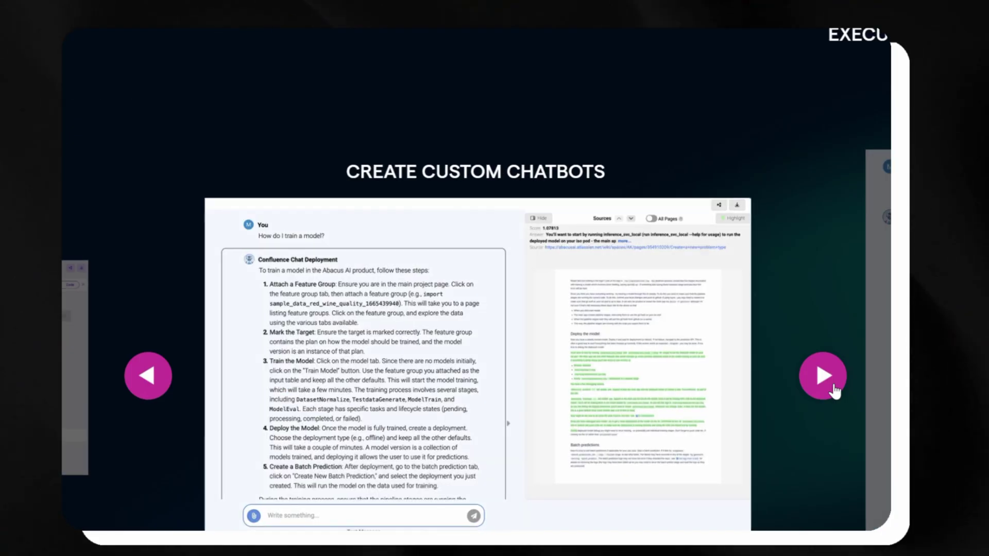
left_click(834, 391)
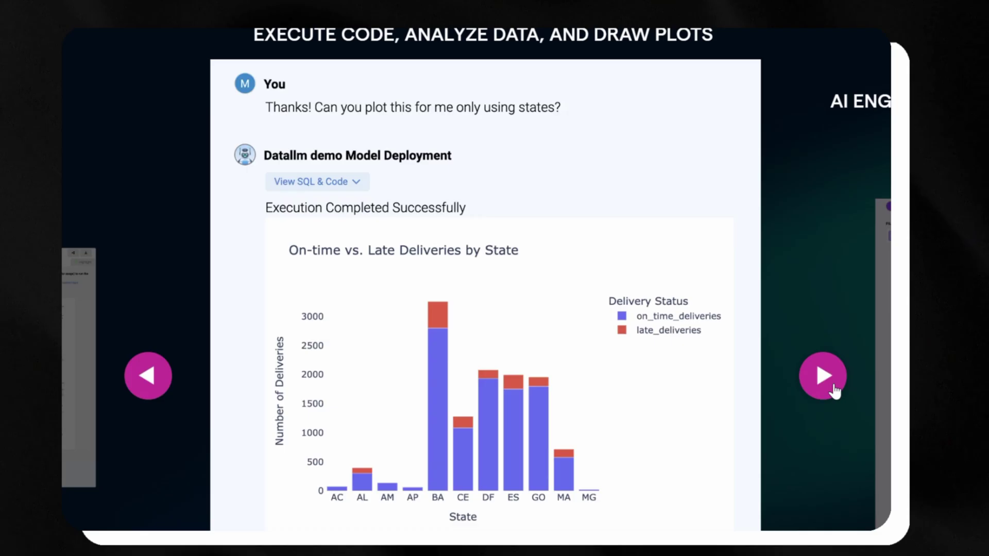
left_click(834, 392)
left_click(834, 391)
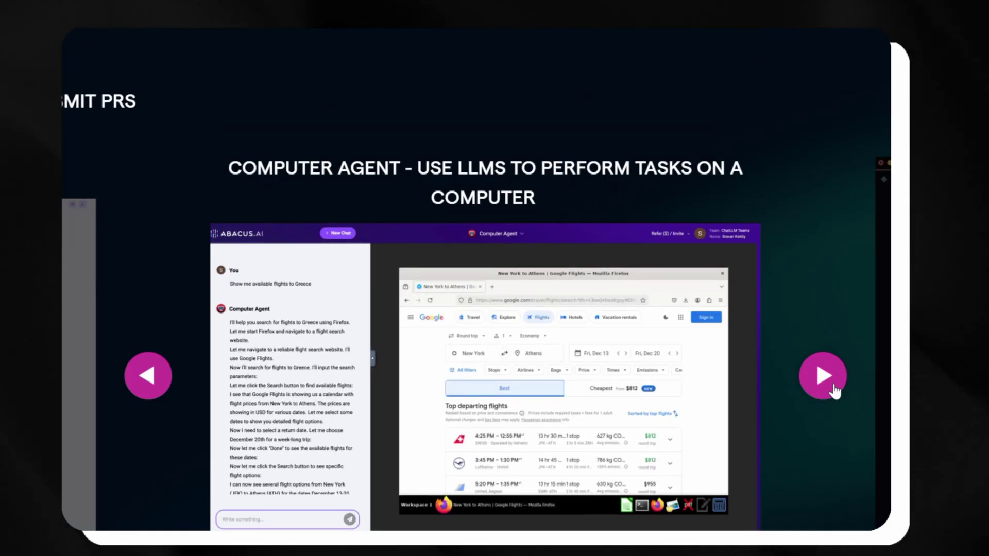
left_click(834, 392)
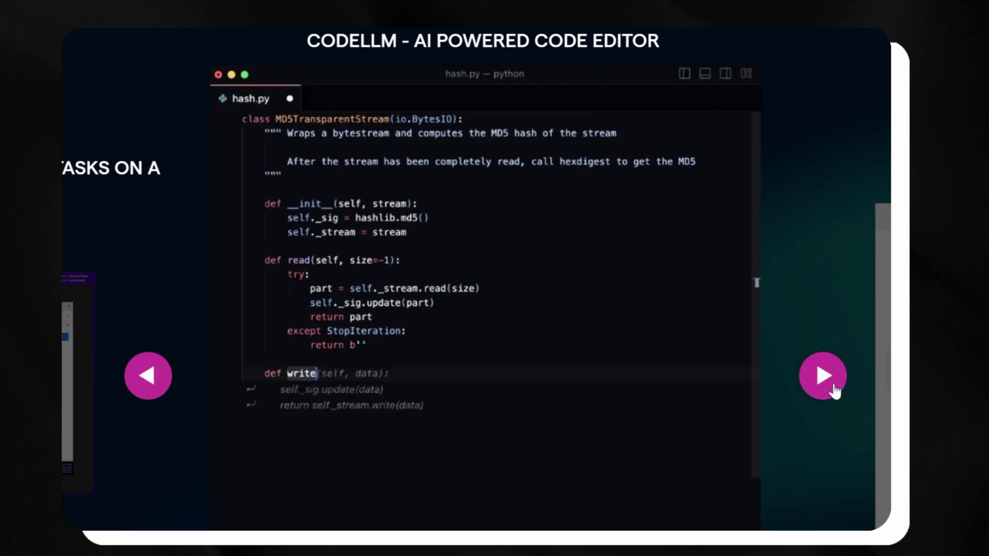